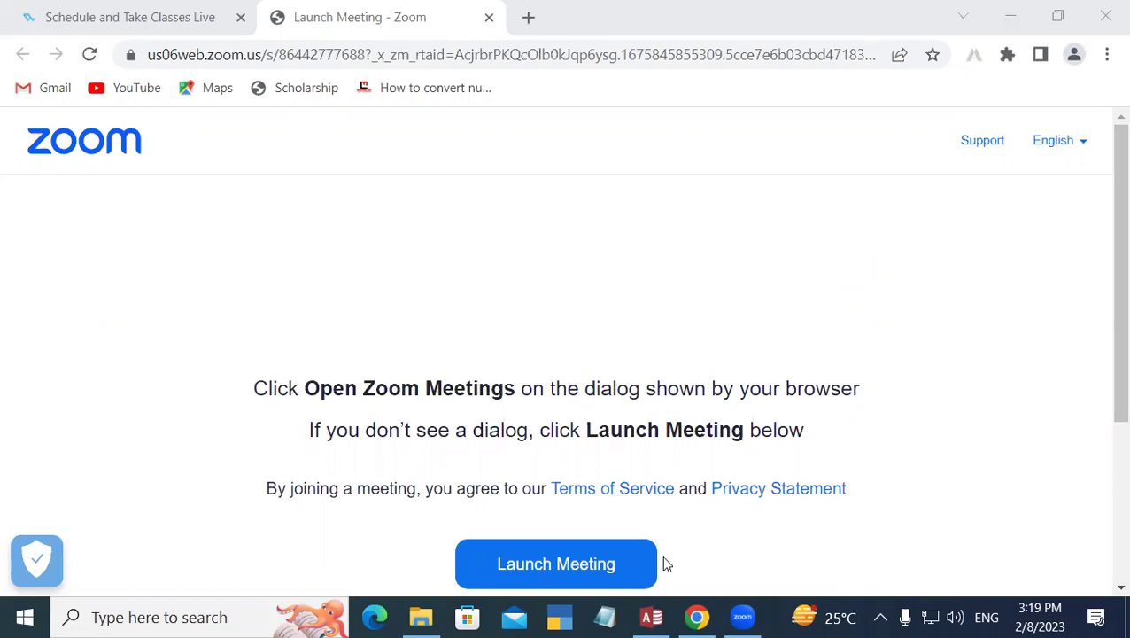
Launch Microsoft Access by running msaccess from the Windows Run dialog.
left_click(651, 617)
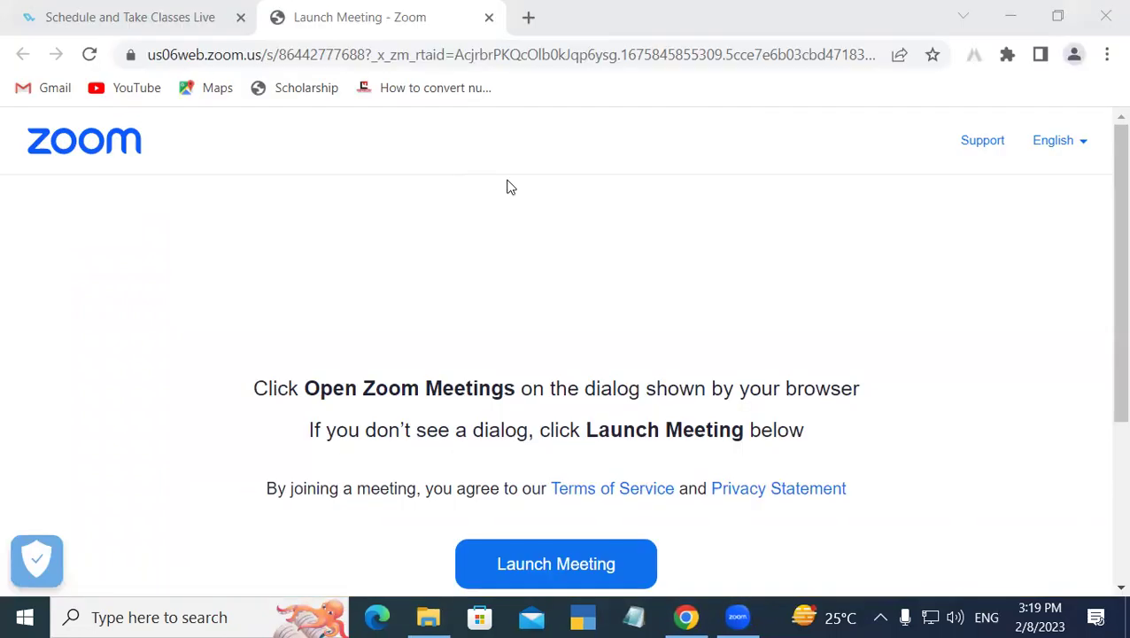
key("super+r")
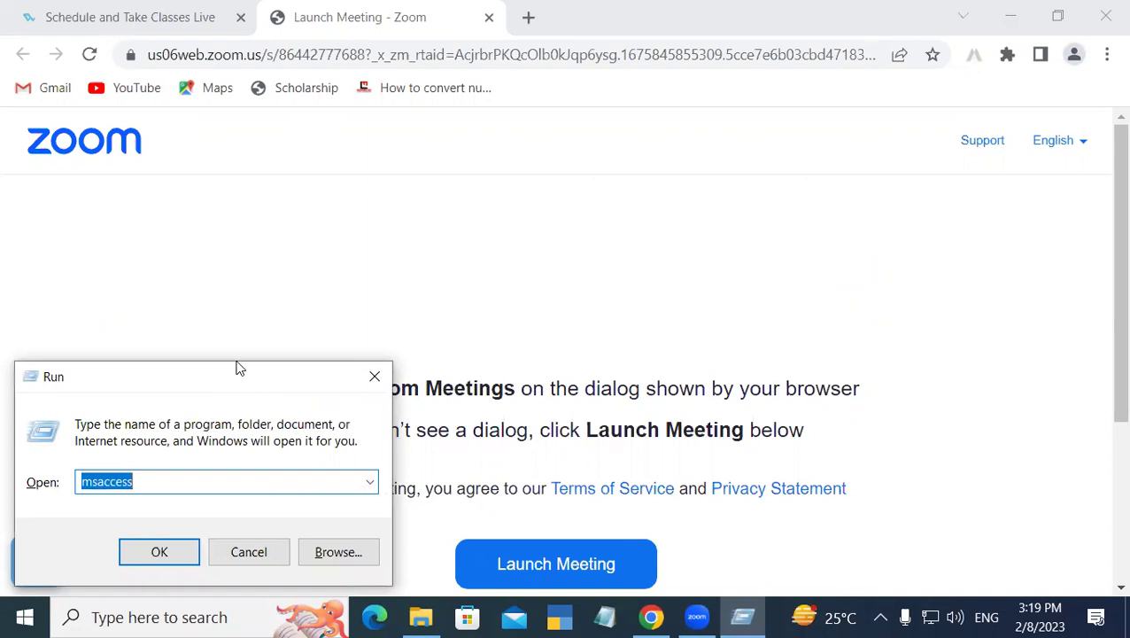
left_click_drag(237, 366, 319, 192)
left_click(224, 310)
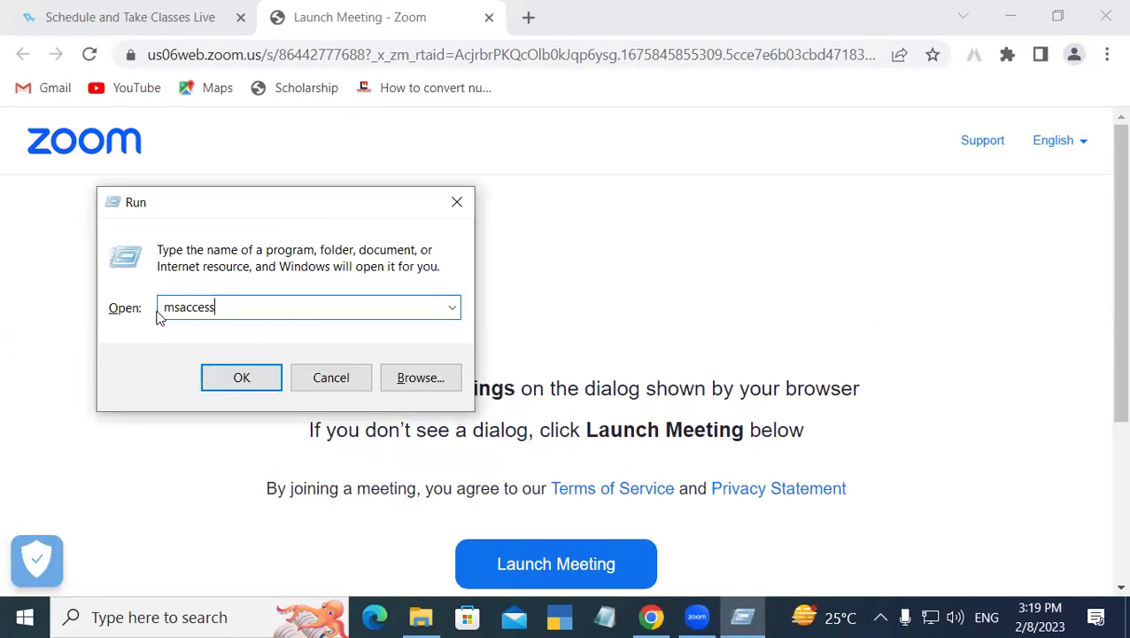
left_click(262, 377)
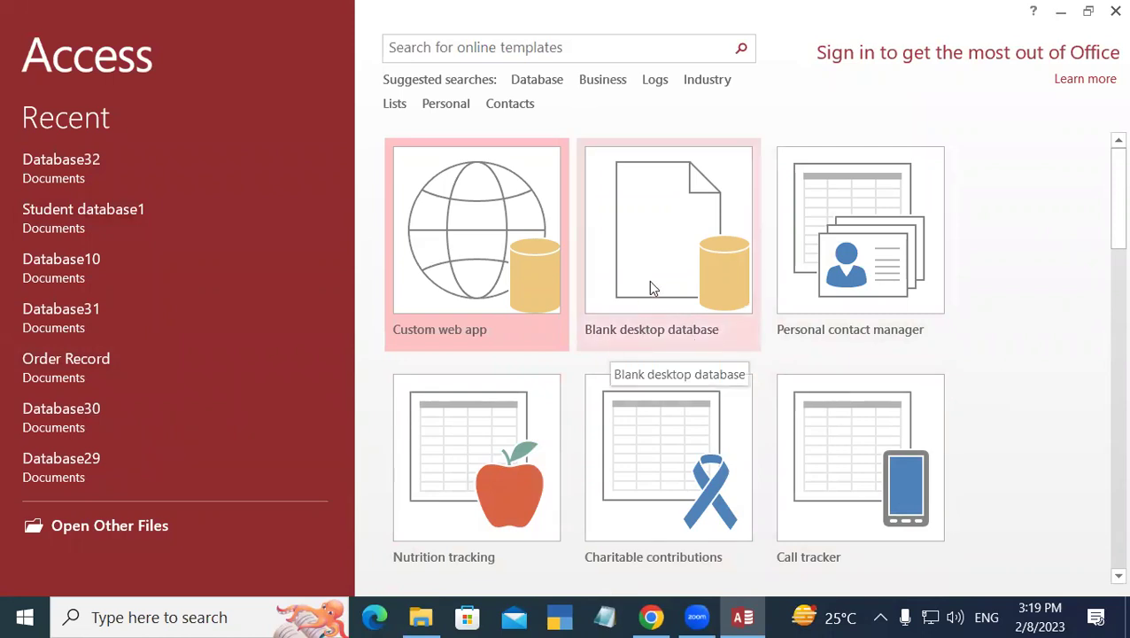
Create a blank desktop database named Database33.
left_click(675, 225)
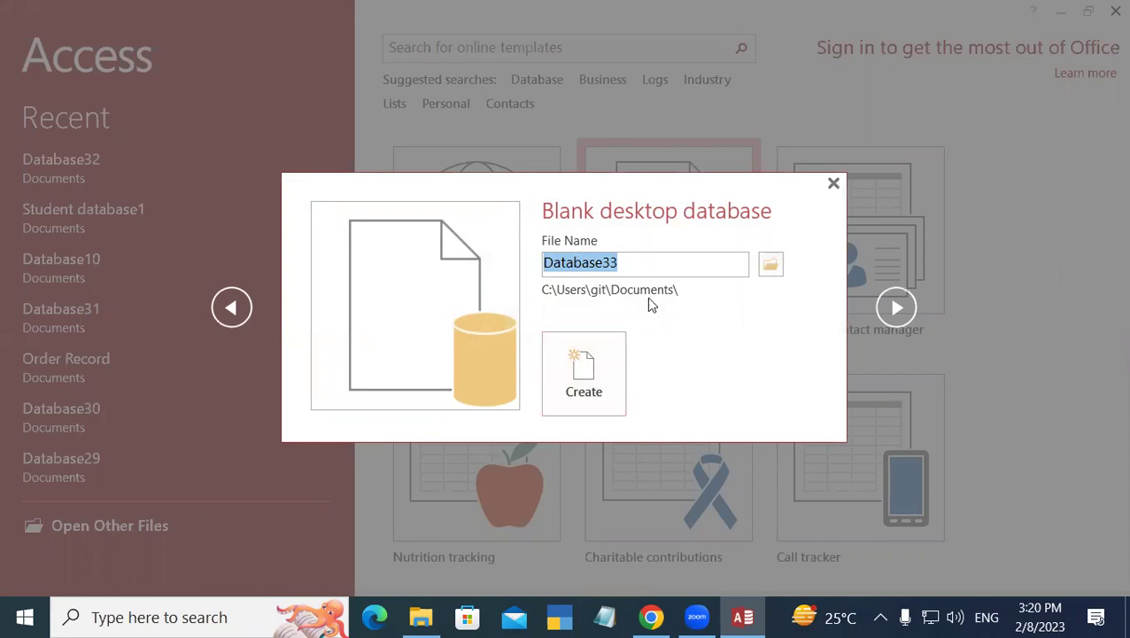
left_click(585, 365)
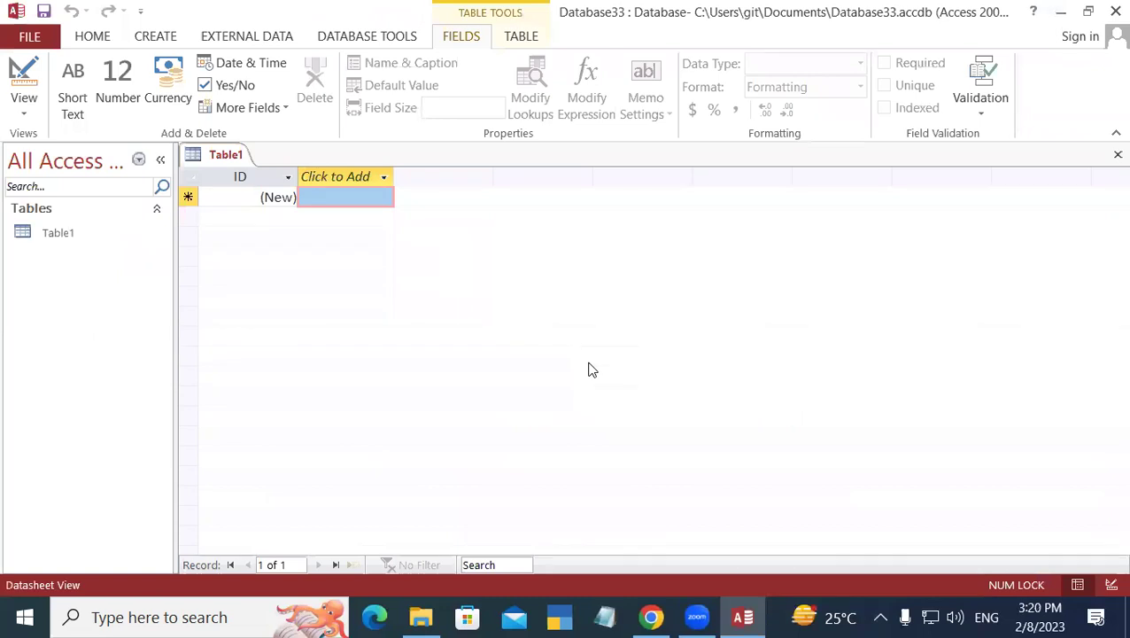
Save Table1 under its default name and open it in Design View.
right_click(213, 163)
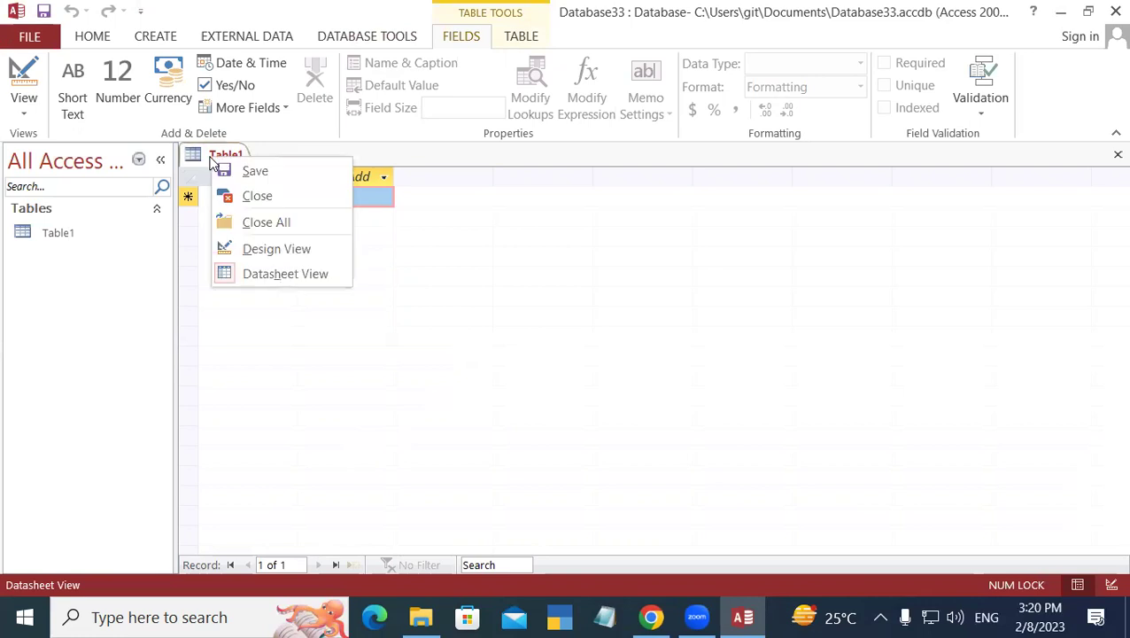
left_click(297, 246)
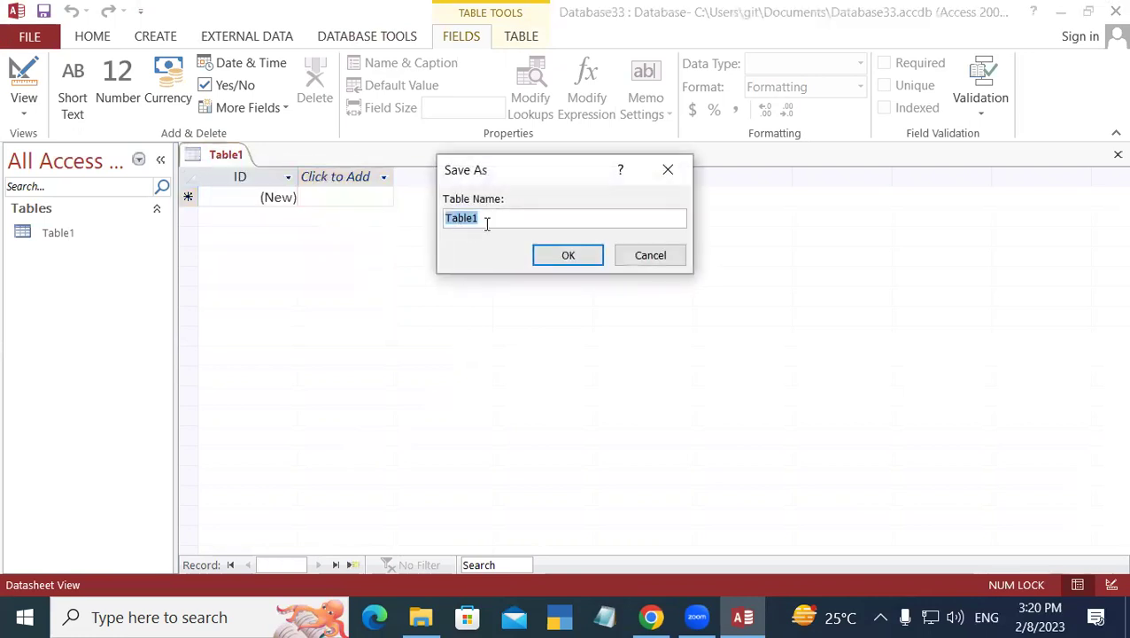
left_click(571, 255)
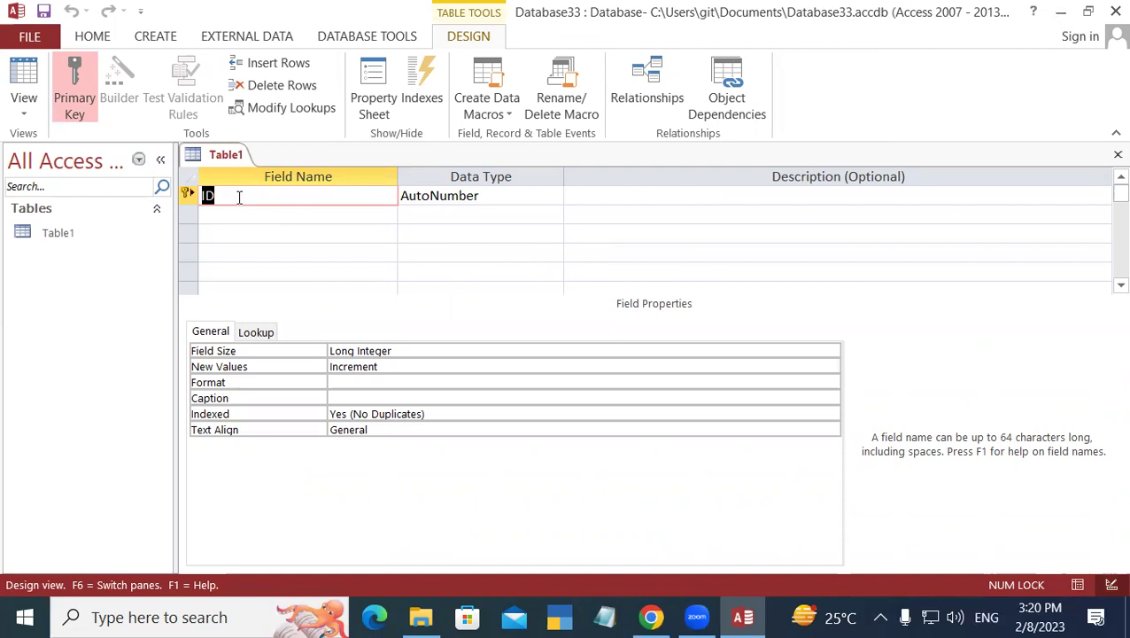
Rename the ID field to Reg No with the Number data type.
type("Reg No")
key("Tab")
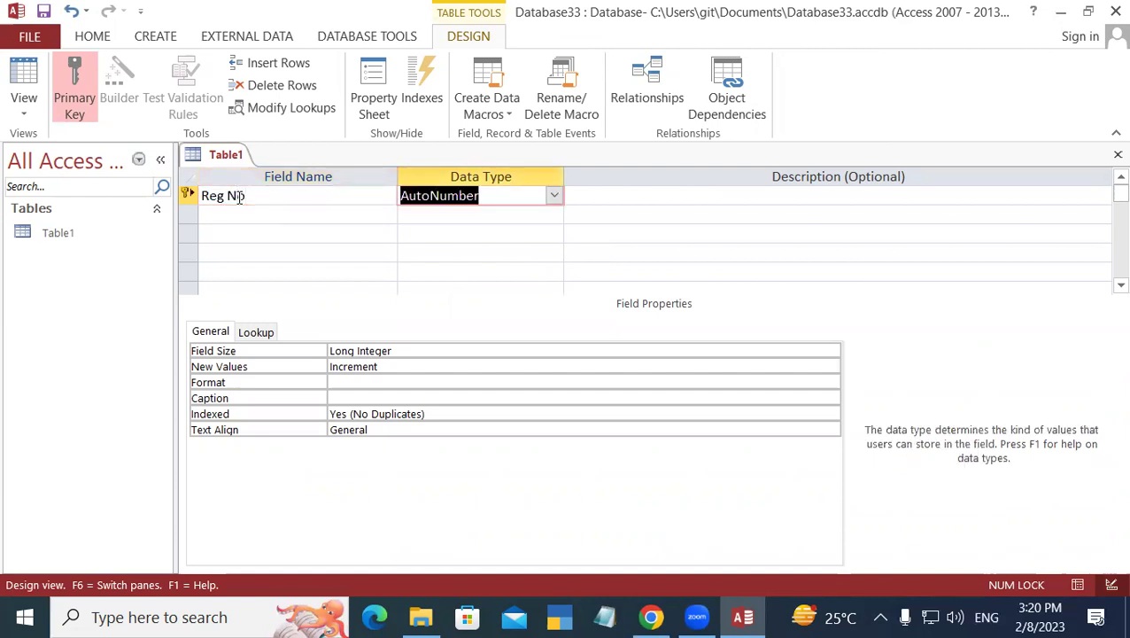
type("n")
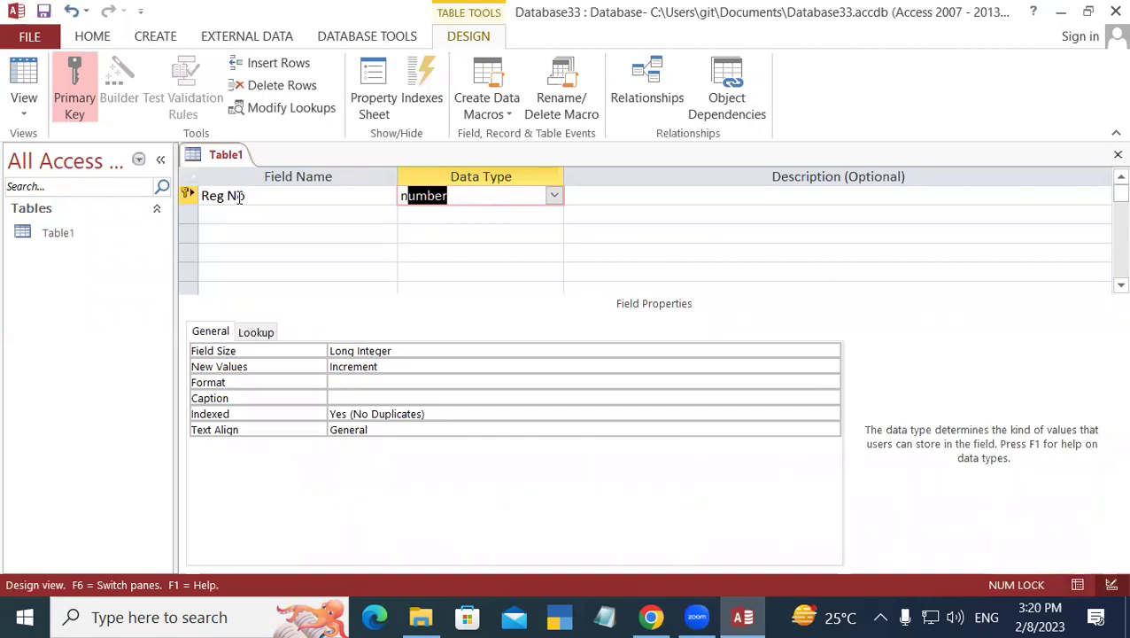
key("Tab")
key("Tab")
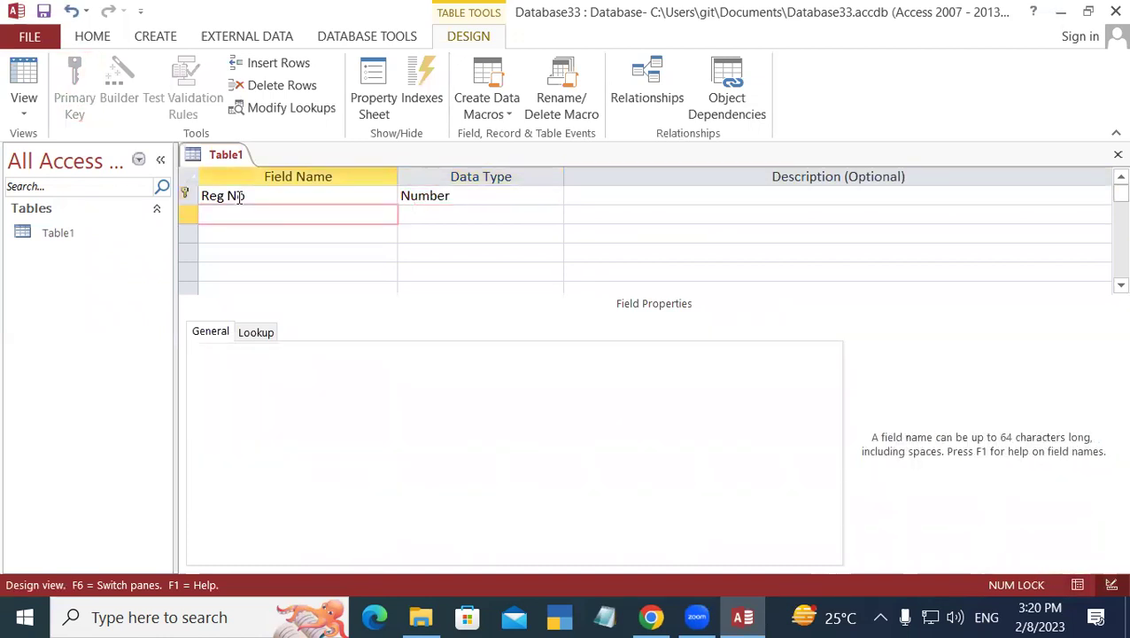
Add Student Name and Course as Short Text fields and save the Table1 design.
type("Student Name")
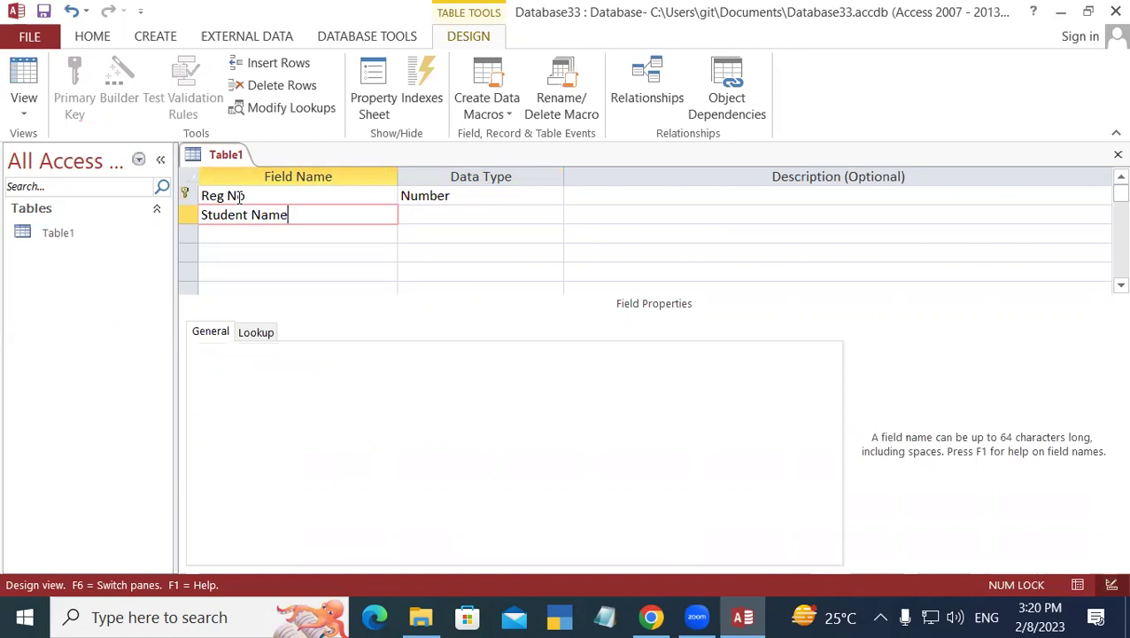
key("Tab")
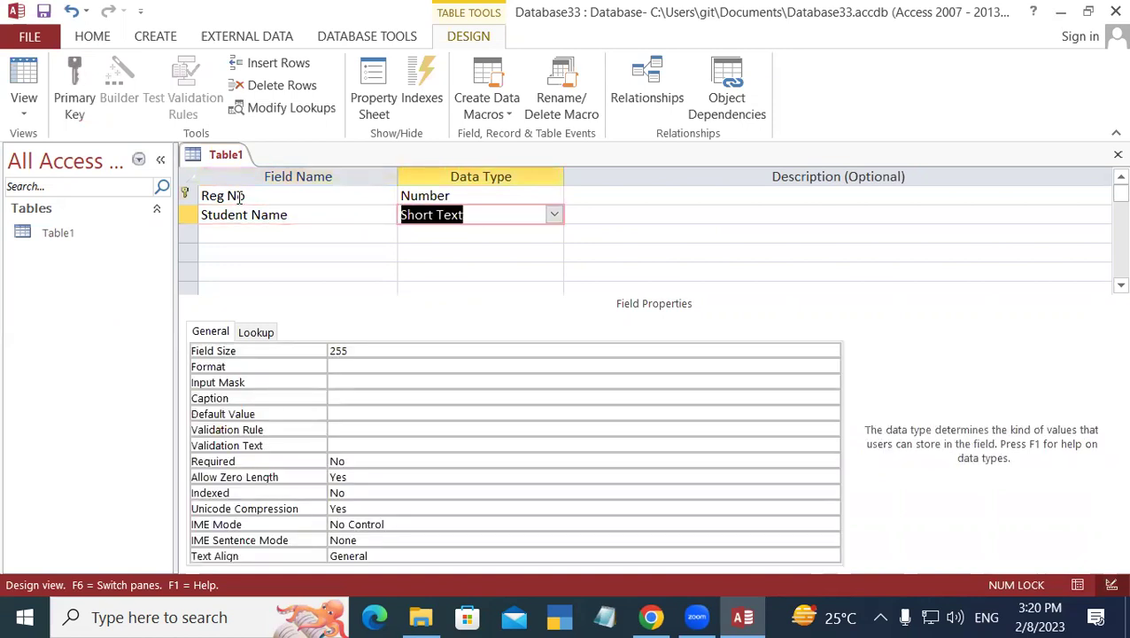
key("Tab")
key("Tab")
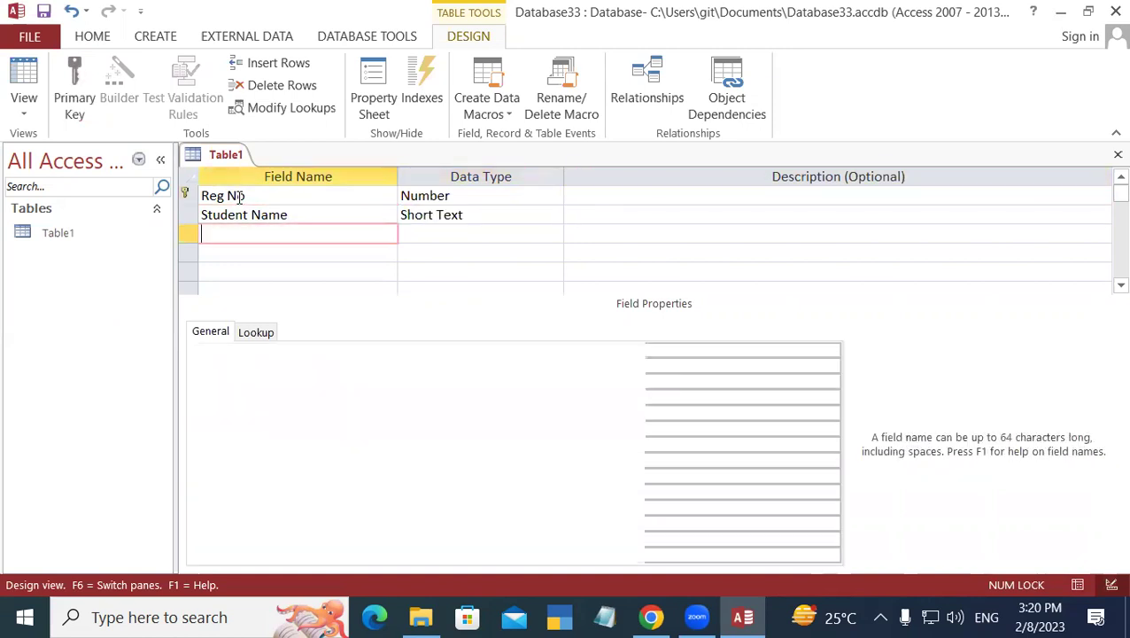
type("Course")
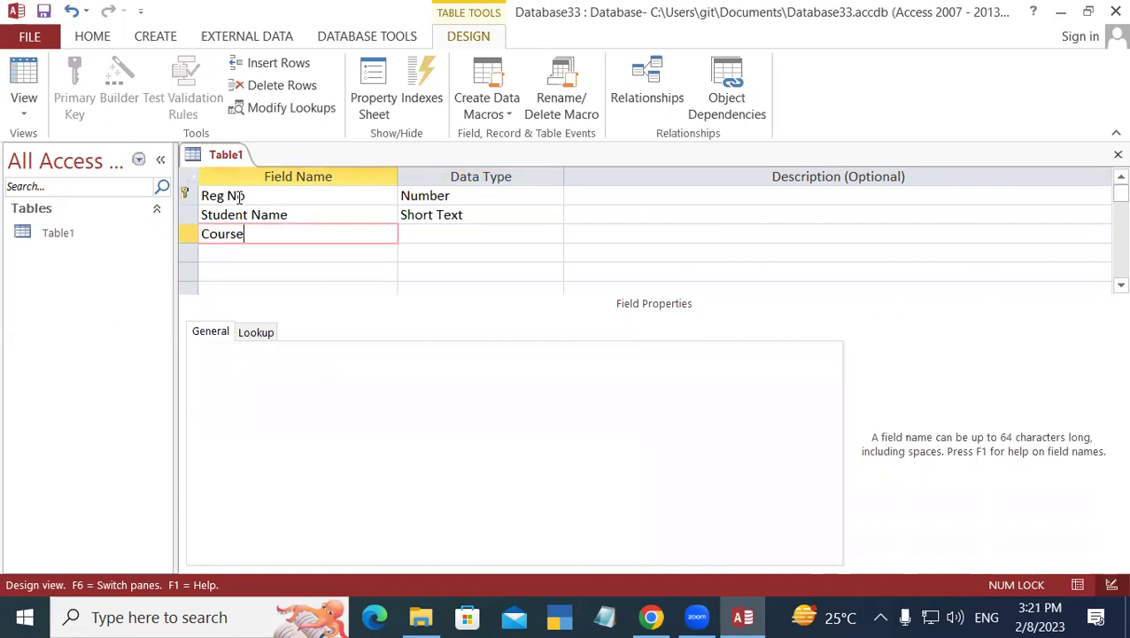
key("Tab")
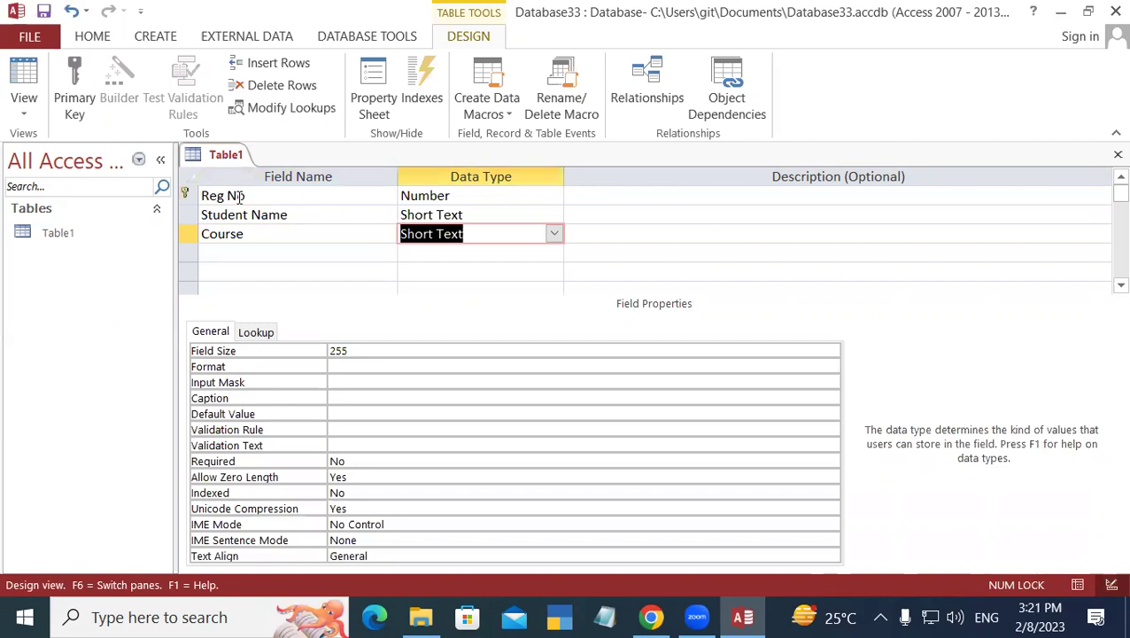
key("Tab")
key("Tab")
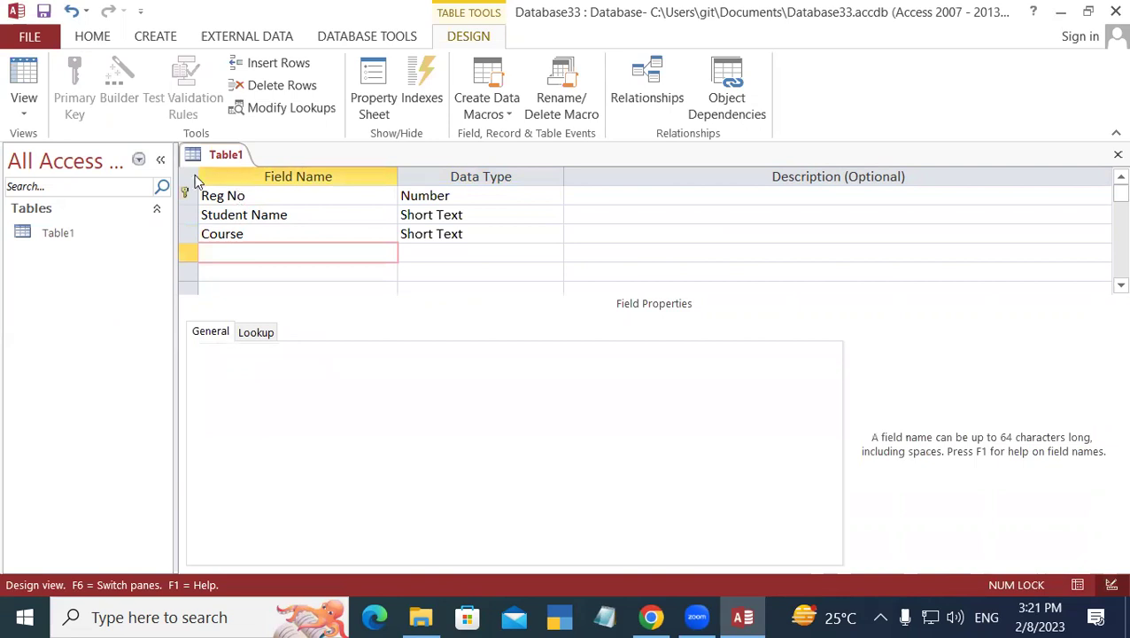
right_click(220, 156)
left_click(254, 168)
right_click(223, 155)
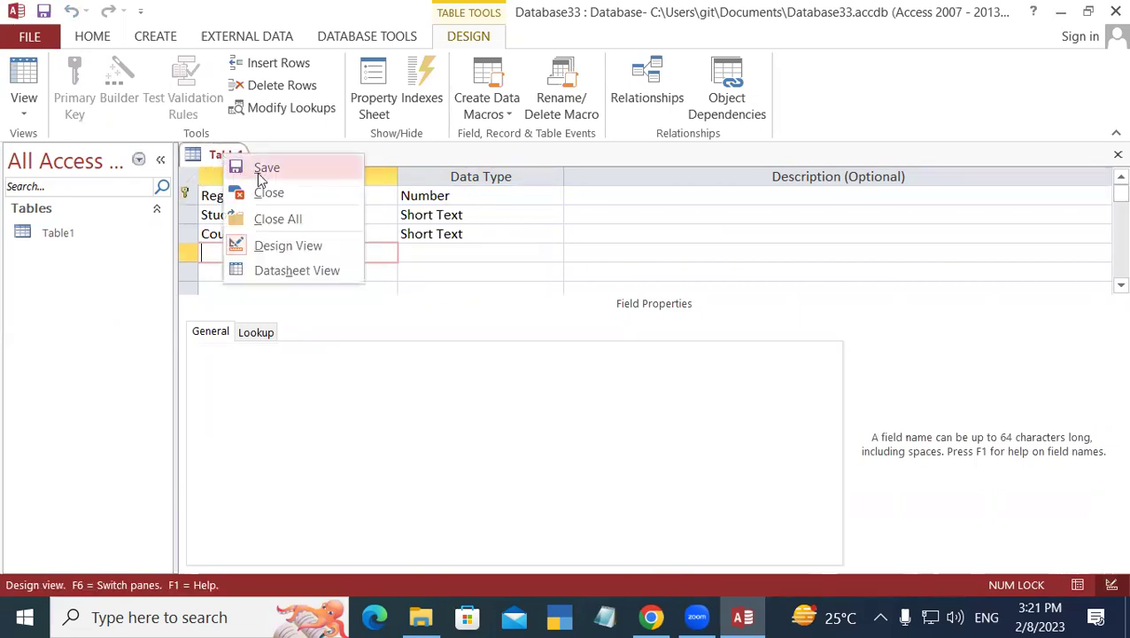
Switch Table1 to Datasheet View and widen the Student Name and Course columns.
left_click(299, 278)
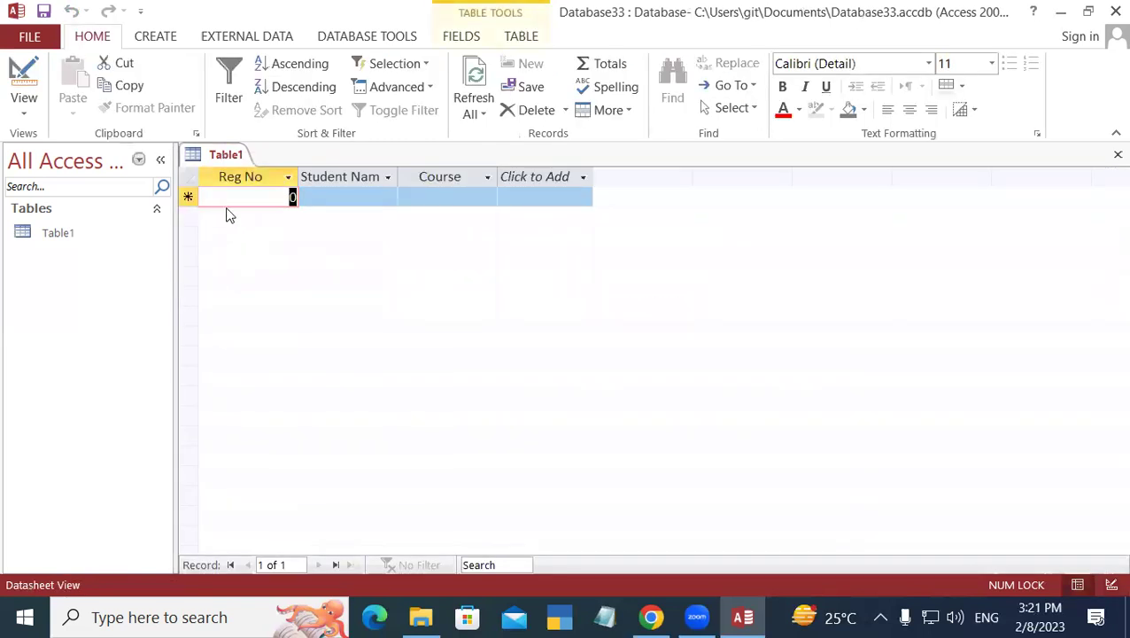
left_click_drag(396, 173, 430, 173)
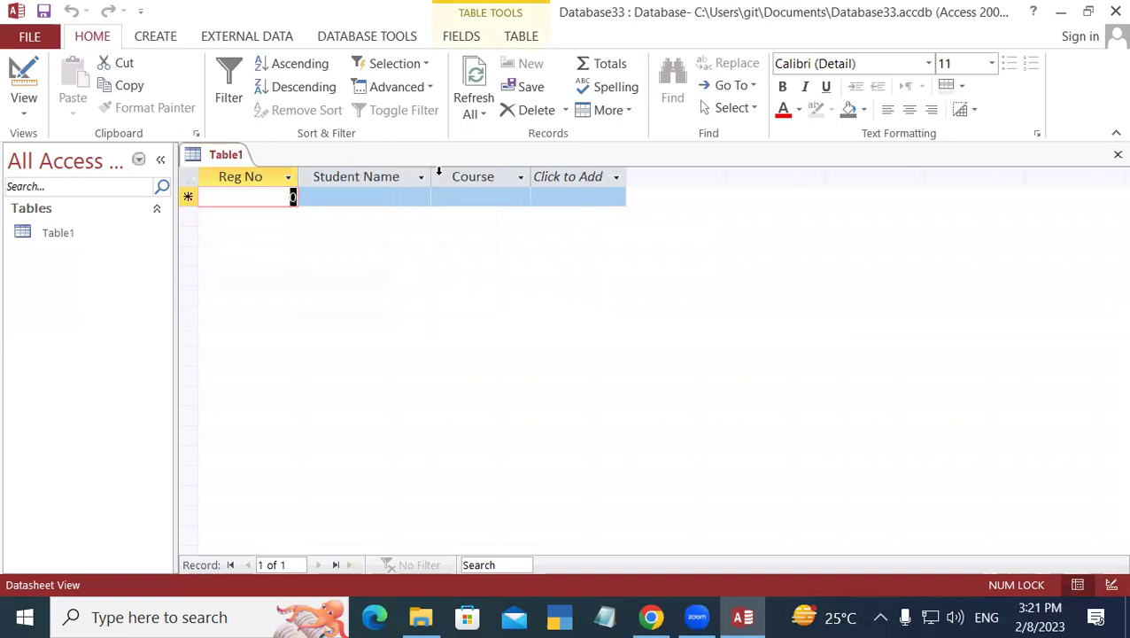
left_click_drag(533, 172, 542, 176)
left_click(567, 177)
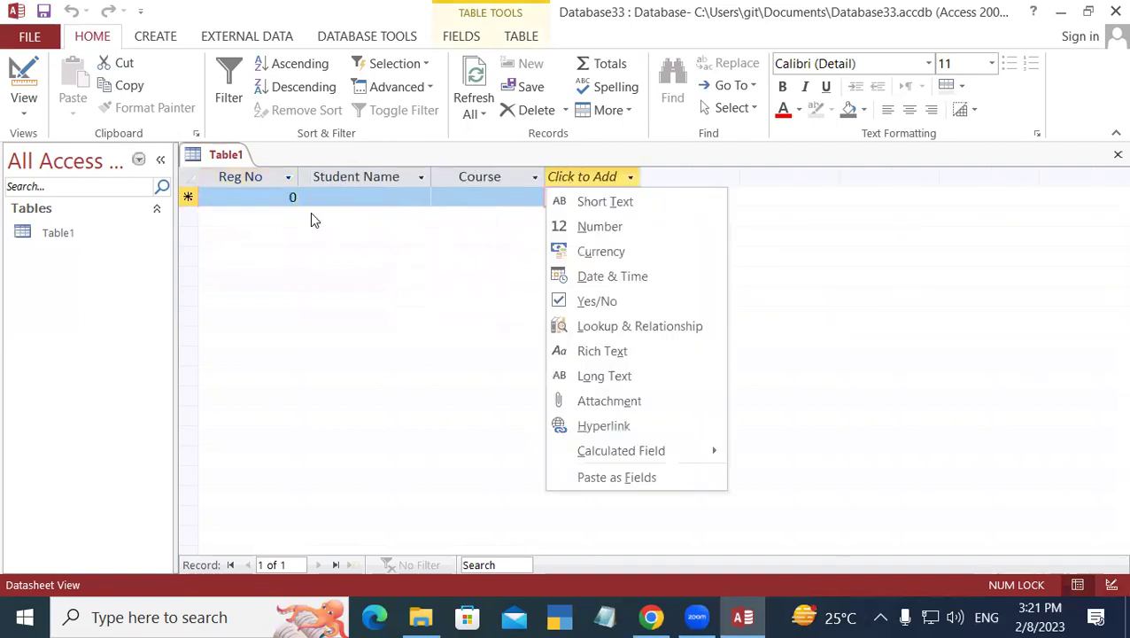
left_click(258, 195)
left_click_drag(261, 196, 302, 195)
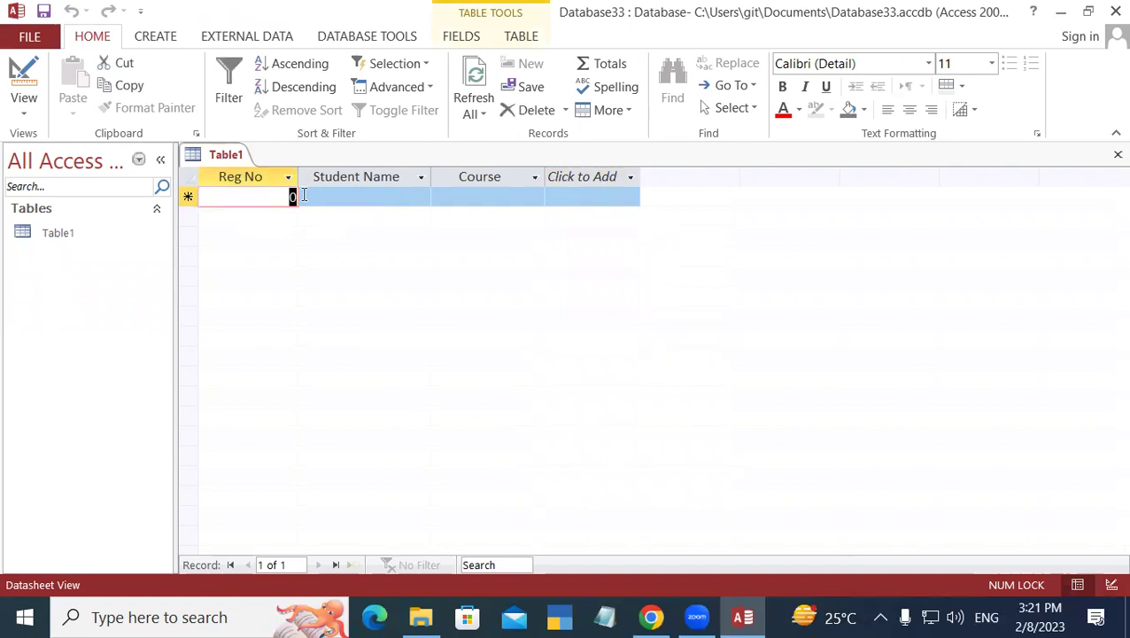
Enter the first record: Reg No 101, a student's name, course DFA.
type("101")
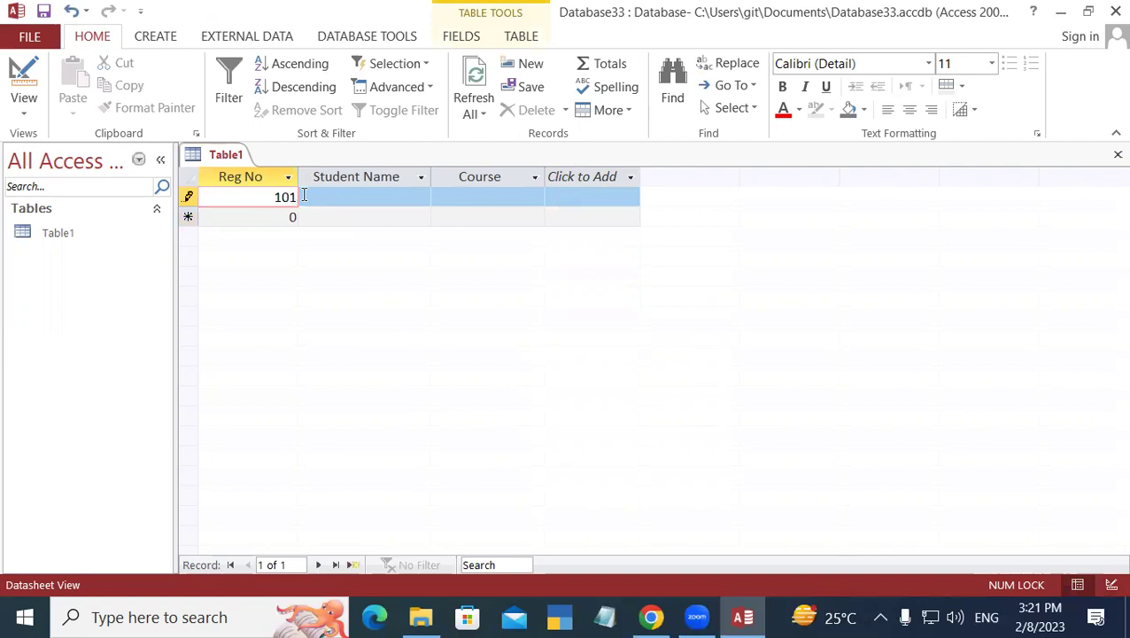
key("Tab")
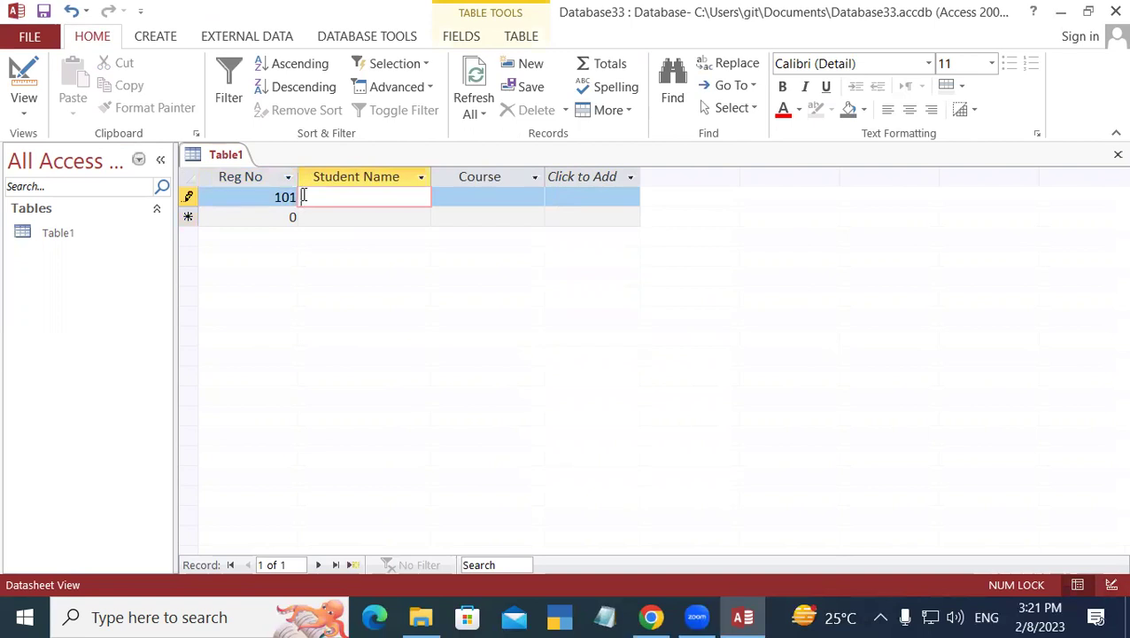
type("Rohan")
key("Tab")
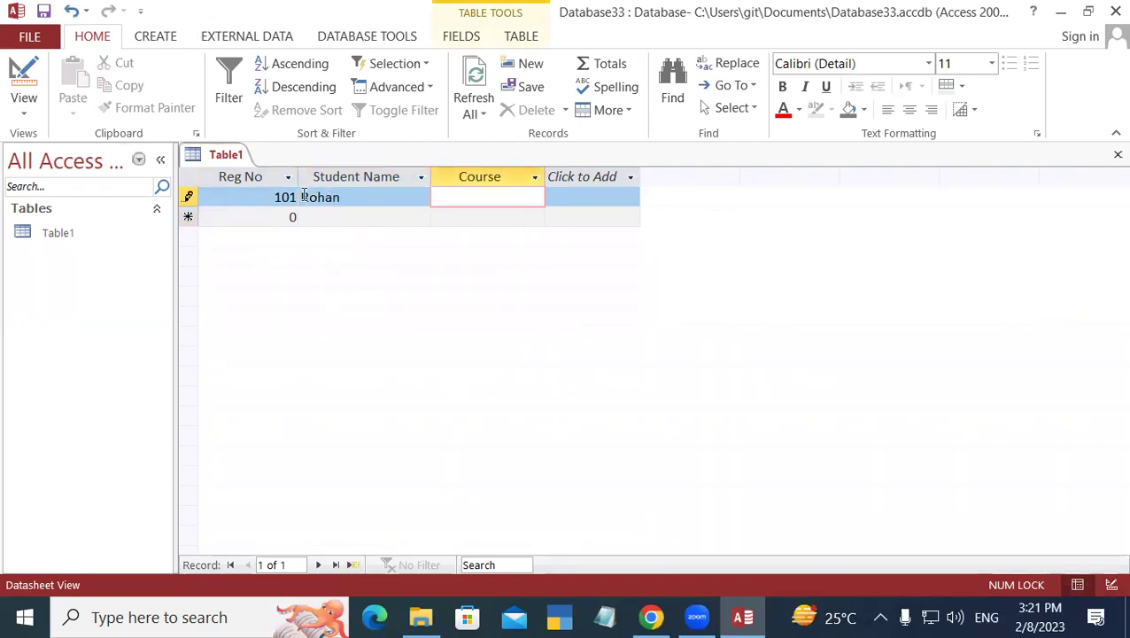
type("DFA")
key("Tab")
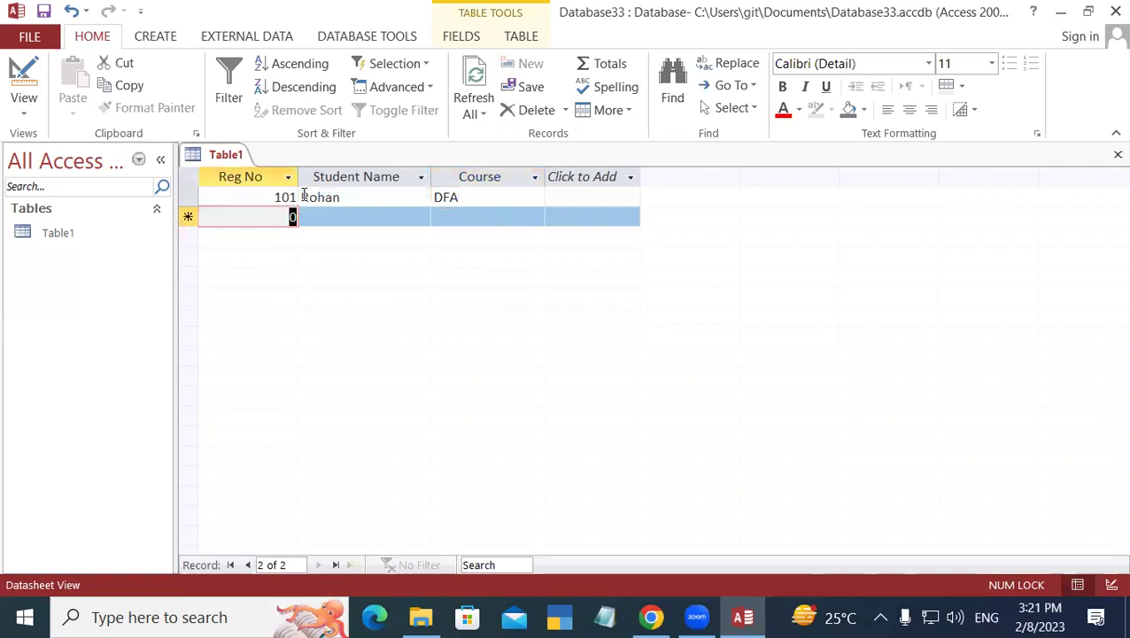
Enter record 102 with a student's name and course TALLY.
type("102")
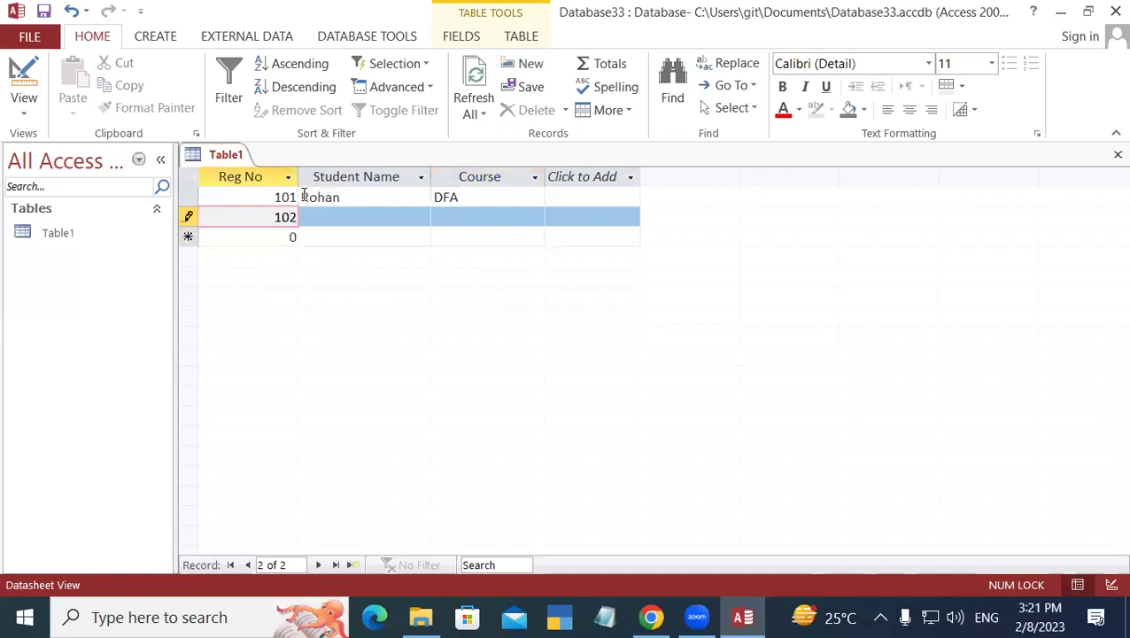
key("Tab")
type("Sohan")
key("Tab")
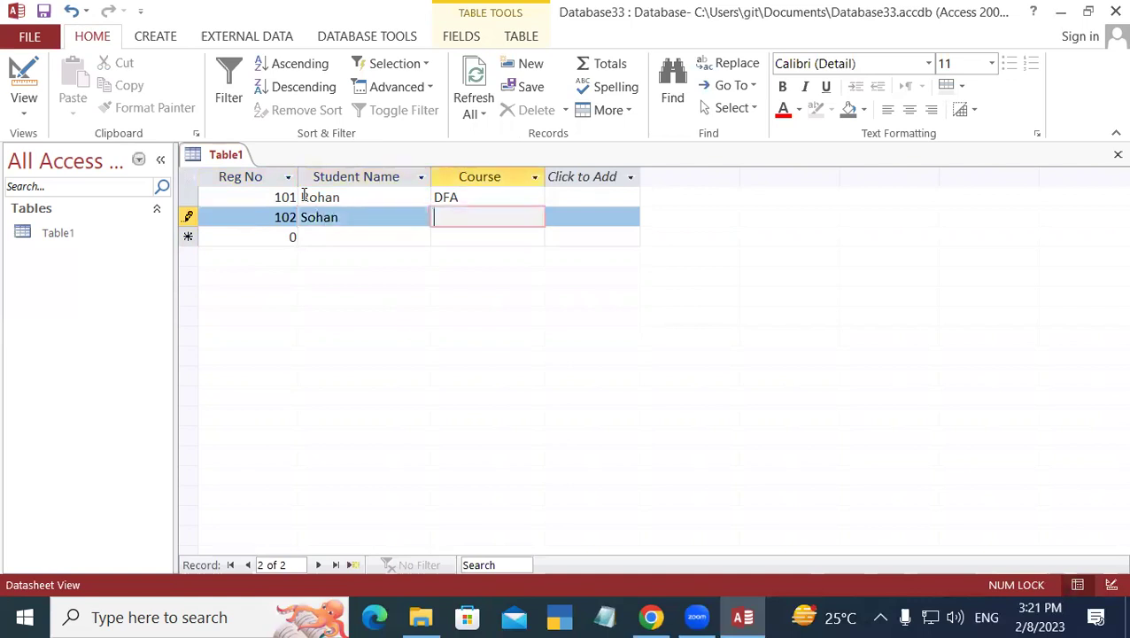
type("Ta")
key("BackSpace")
key("Caps_Lock")
type("ALLY")
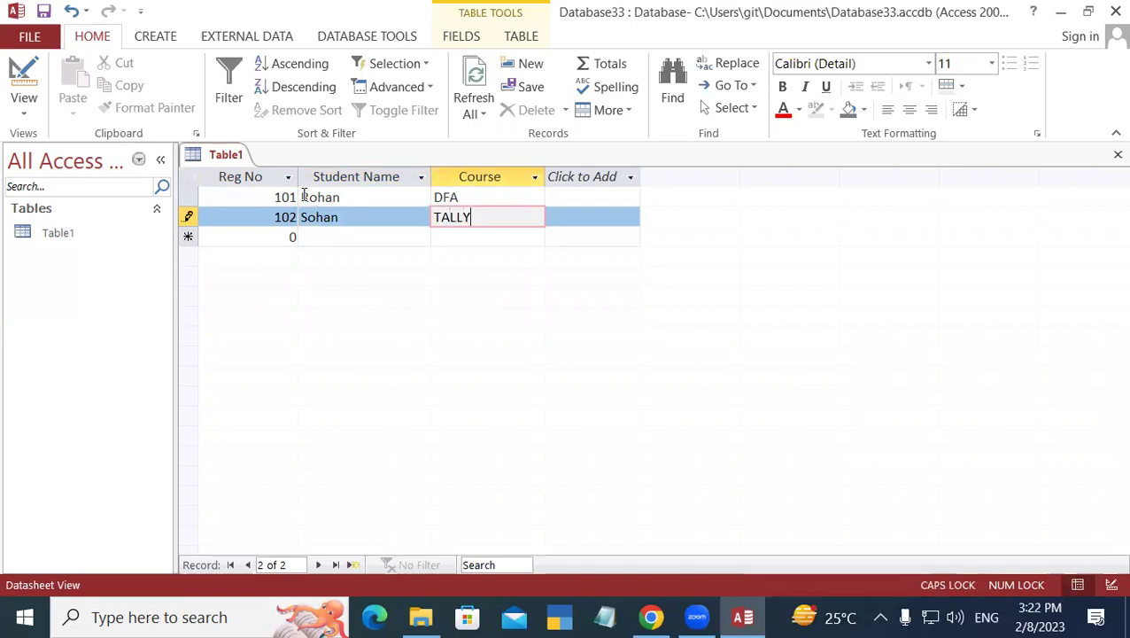
key("Tab")
Enter record 103 with a student's name and course ADCA.
type("103")
key("Tab")
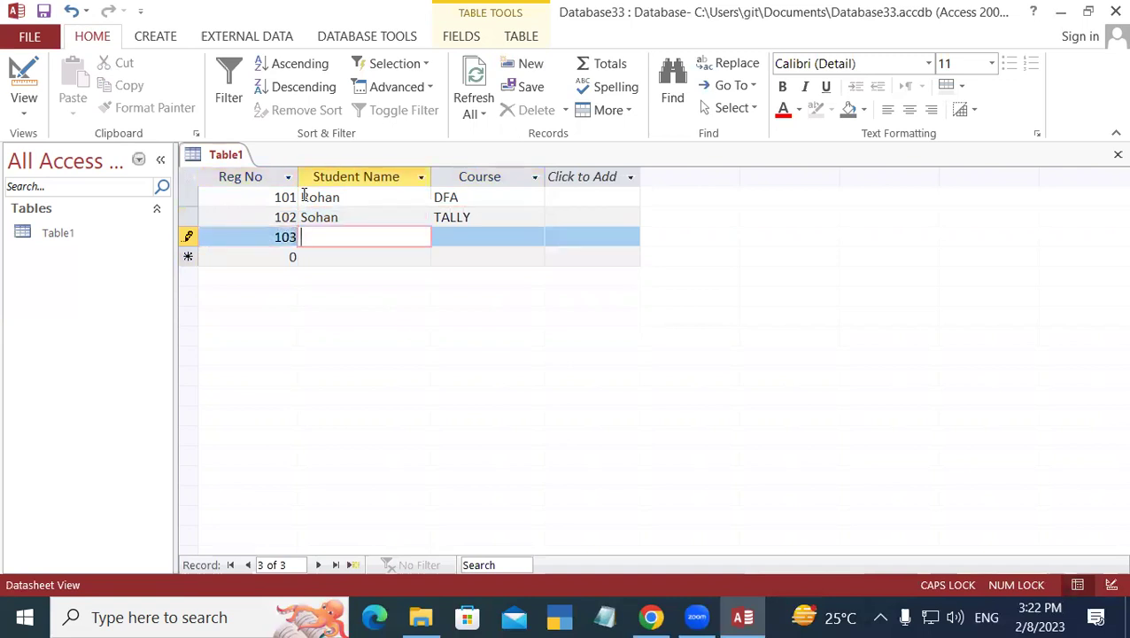
type("sa")
key("BackSpace")
key("BackSpace")
key("Caps_Lock")
type("Suresh")
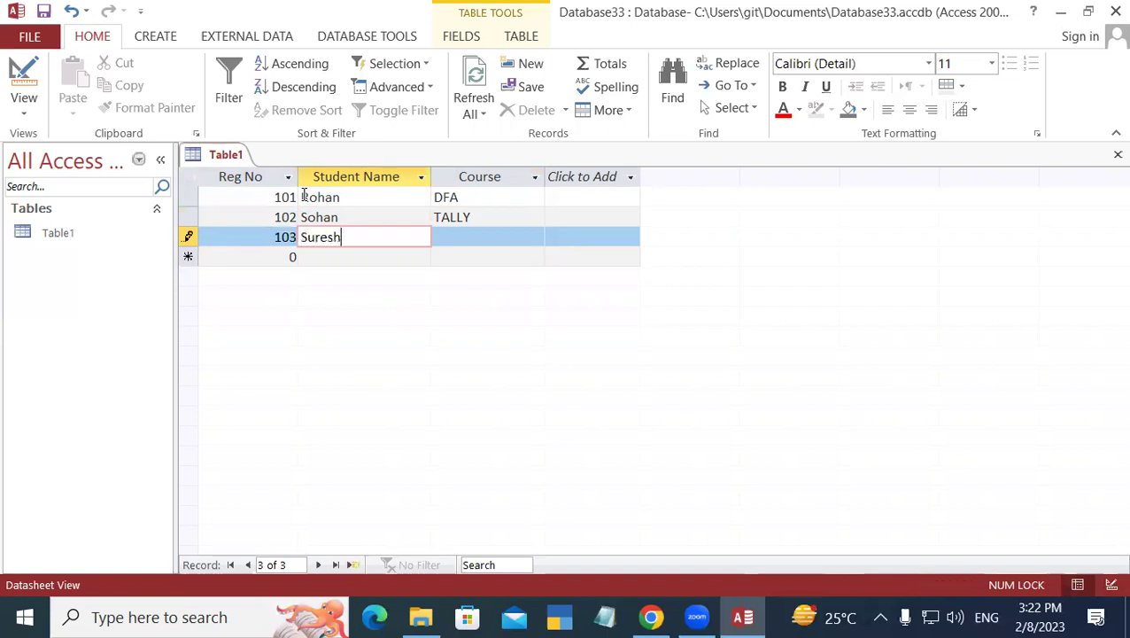
key("Tab")
type("S")
key("BackSpace")
type("ADCA")
key("Tab")
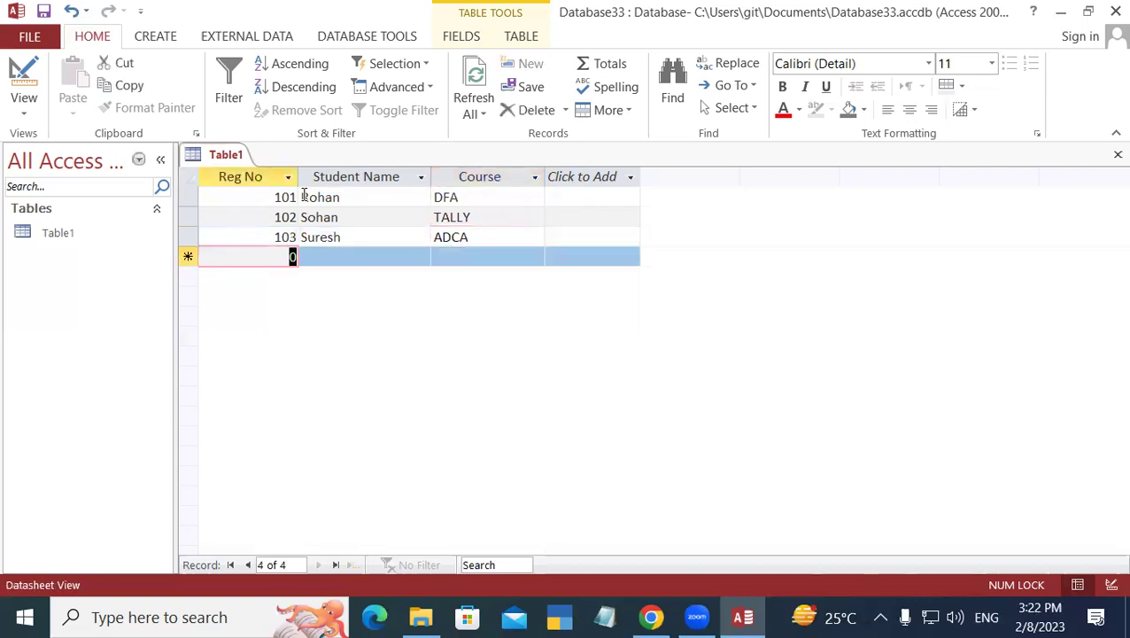
Enter record 104 with a student's name and course TALLY.
type("104")
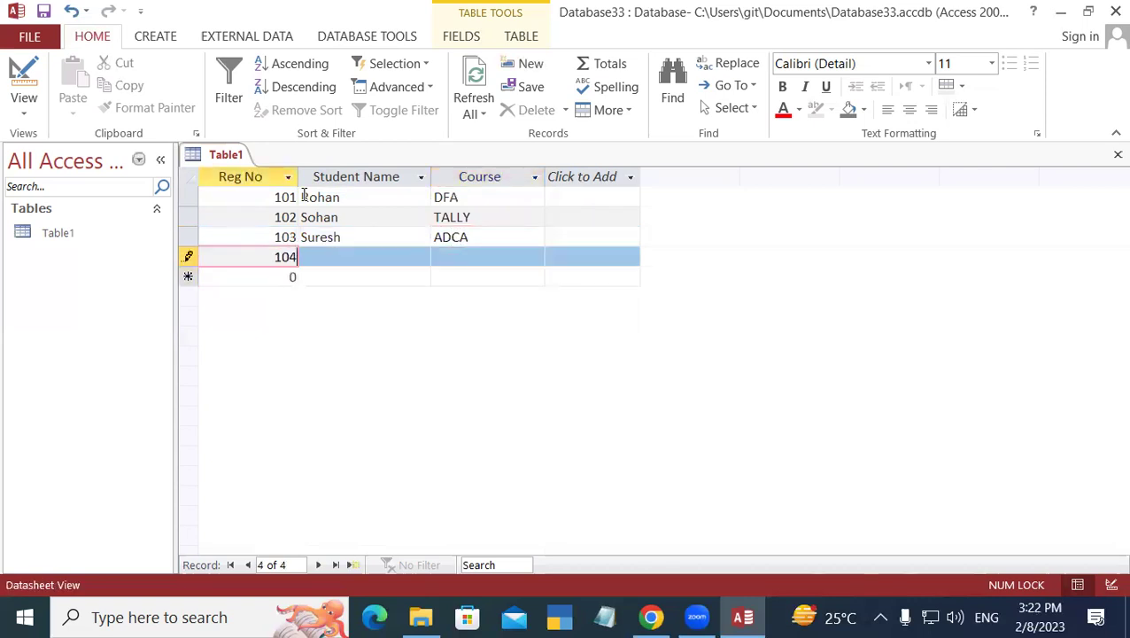
key("Tab")
type("MOh")
key("BackSpace")
key("BackSpace")
type("o")
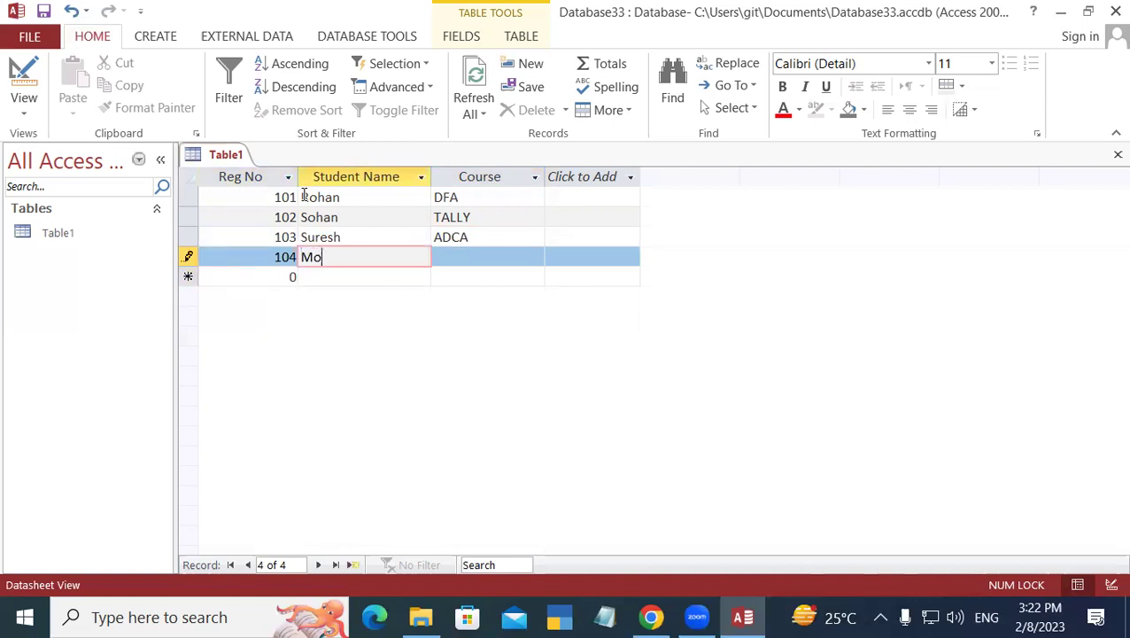
type("han")
key("Tab")
type("Ta")
key("BackSpace")
type("A")
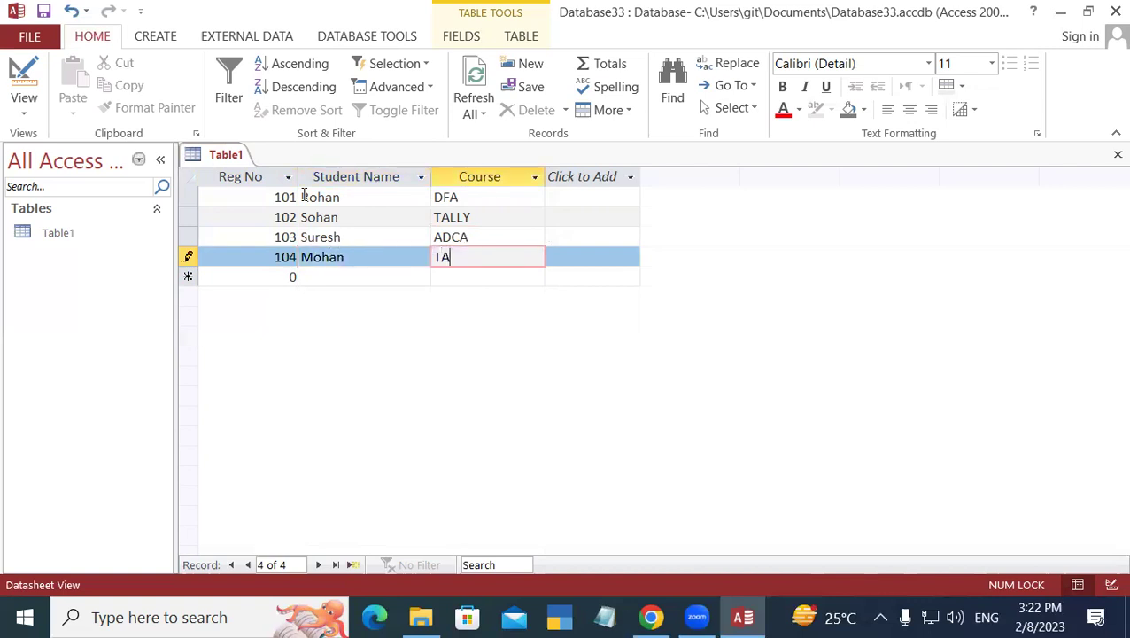
type("LLY")
key("Return")
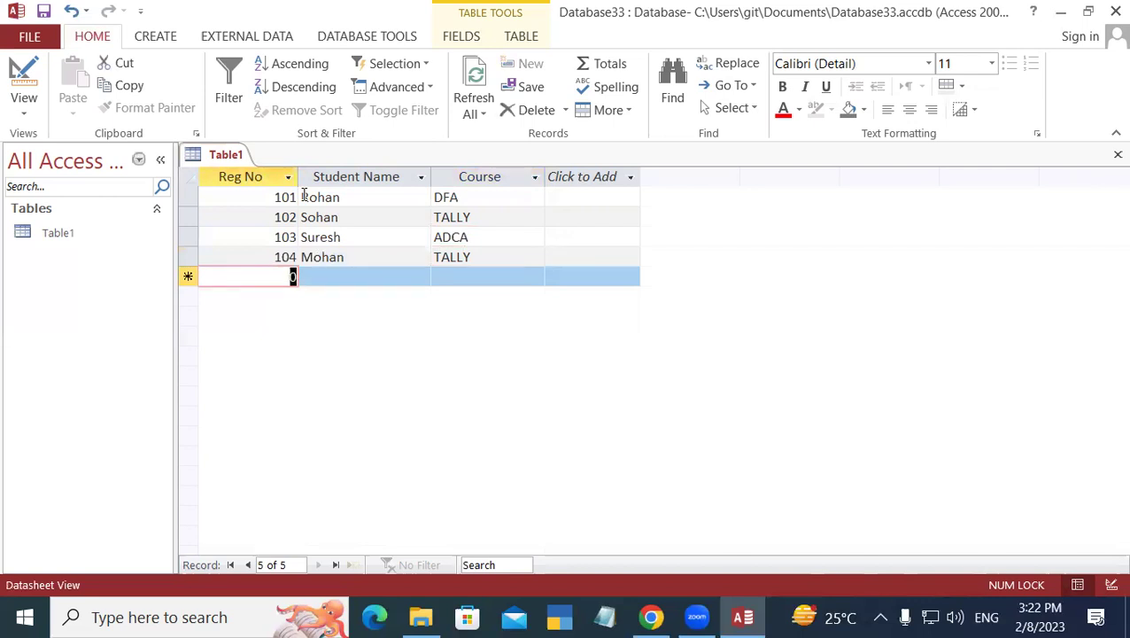
Start record 105 with Reg No 105 and a student's name.
type("105")
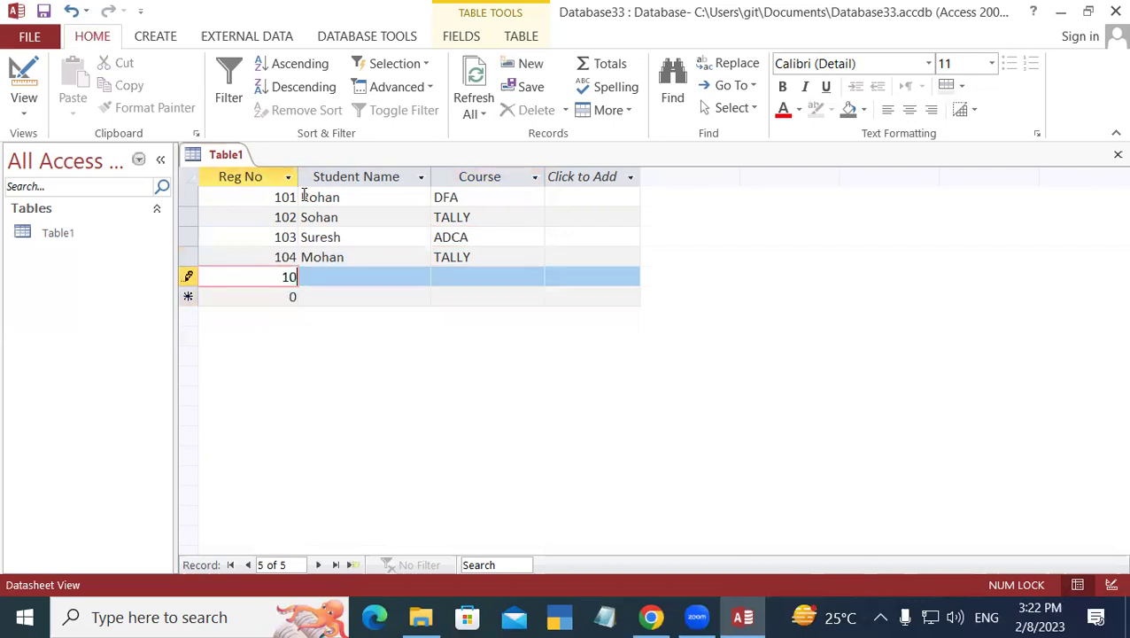
key("Return")
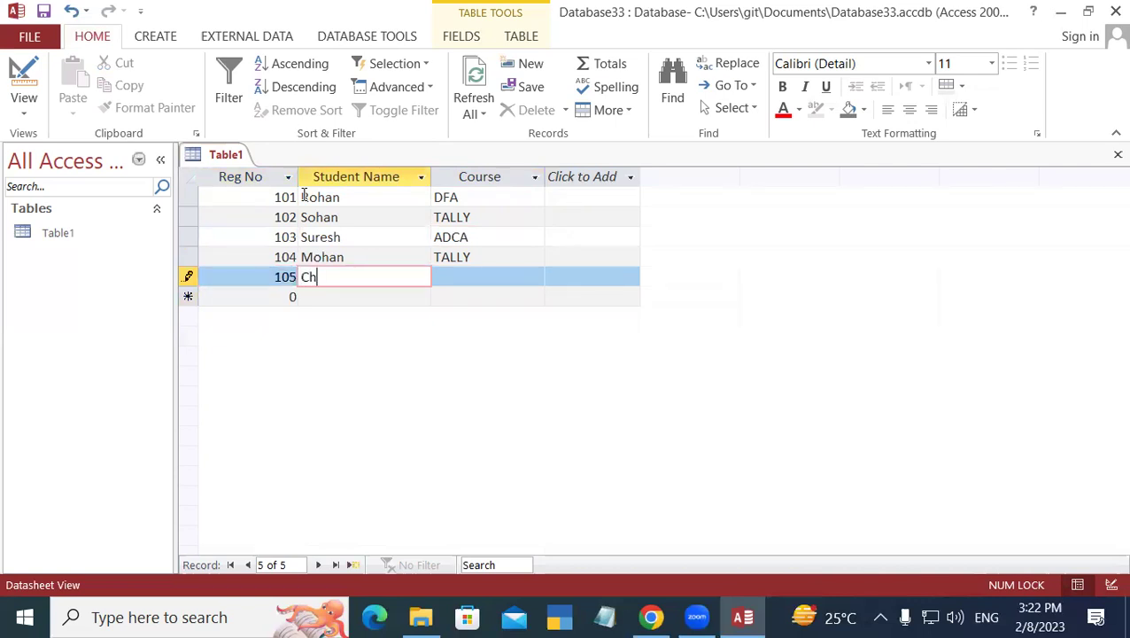
type("andan")
key("Tab")
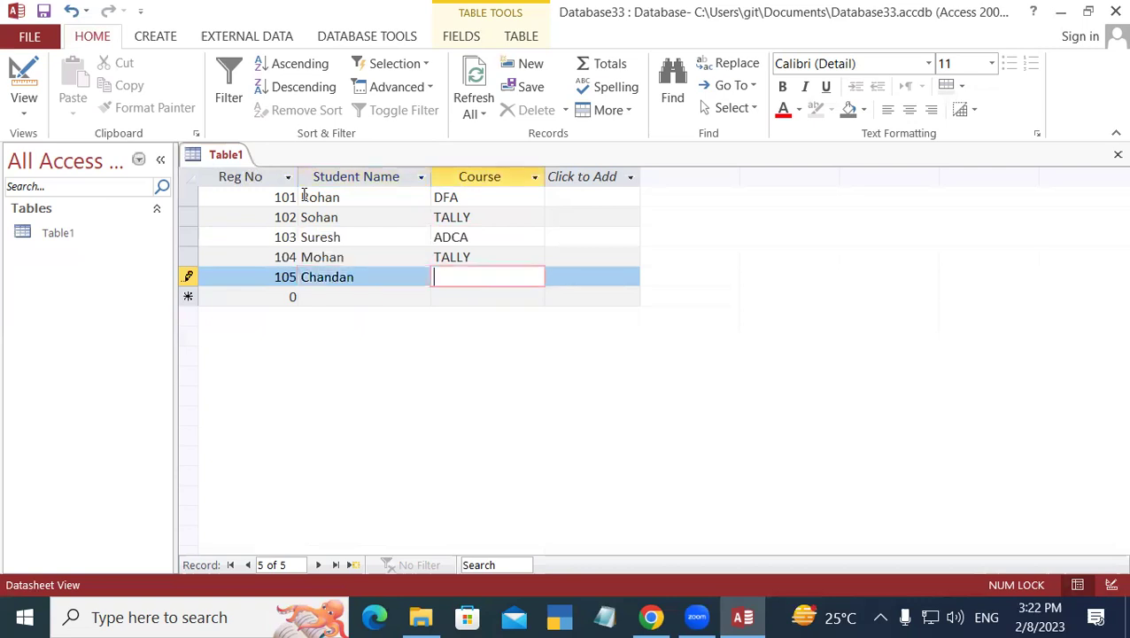
type("DFA")
Finish record 105 with course DFA and close Table1.
key("Tab")
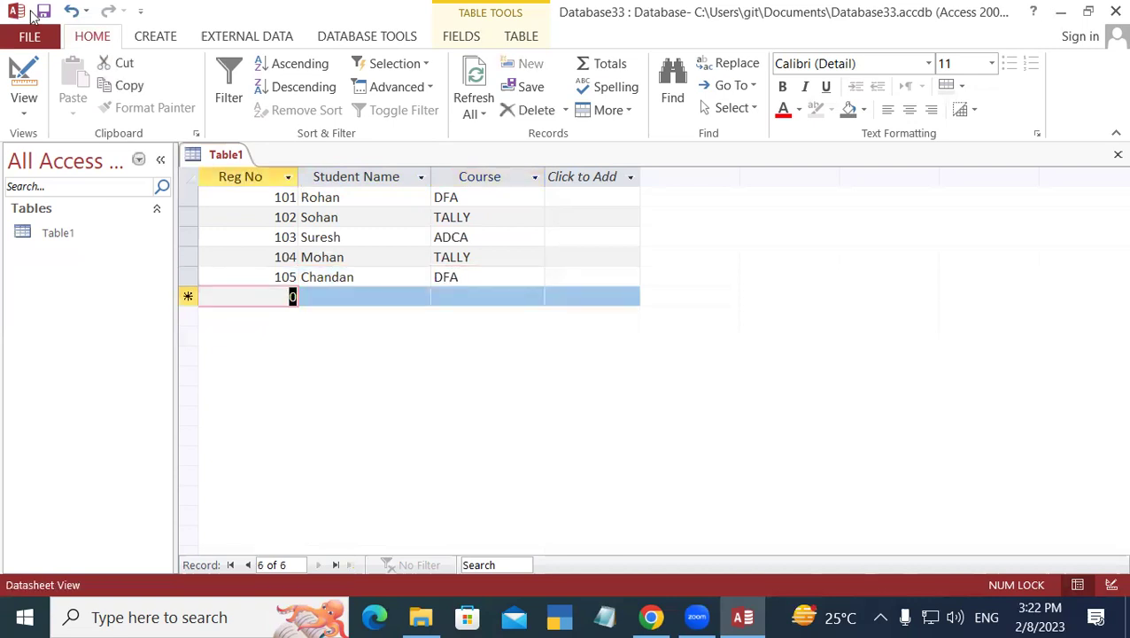
right_click(212, 156)
left_click(252, 168)
right_click(221, 157)
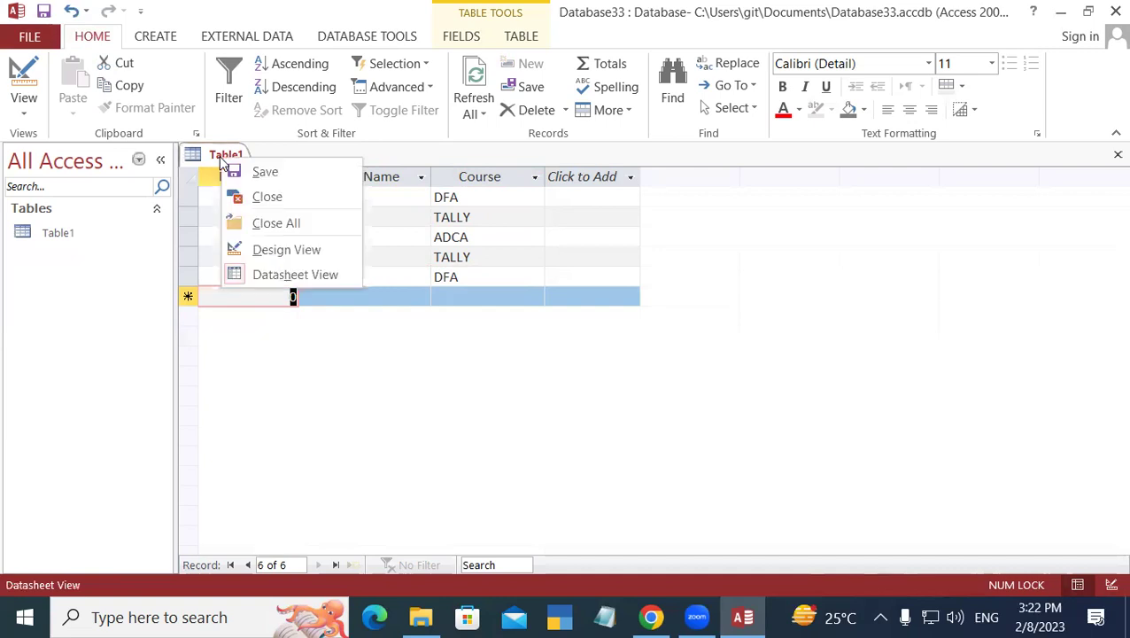
left_click(269, 201)
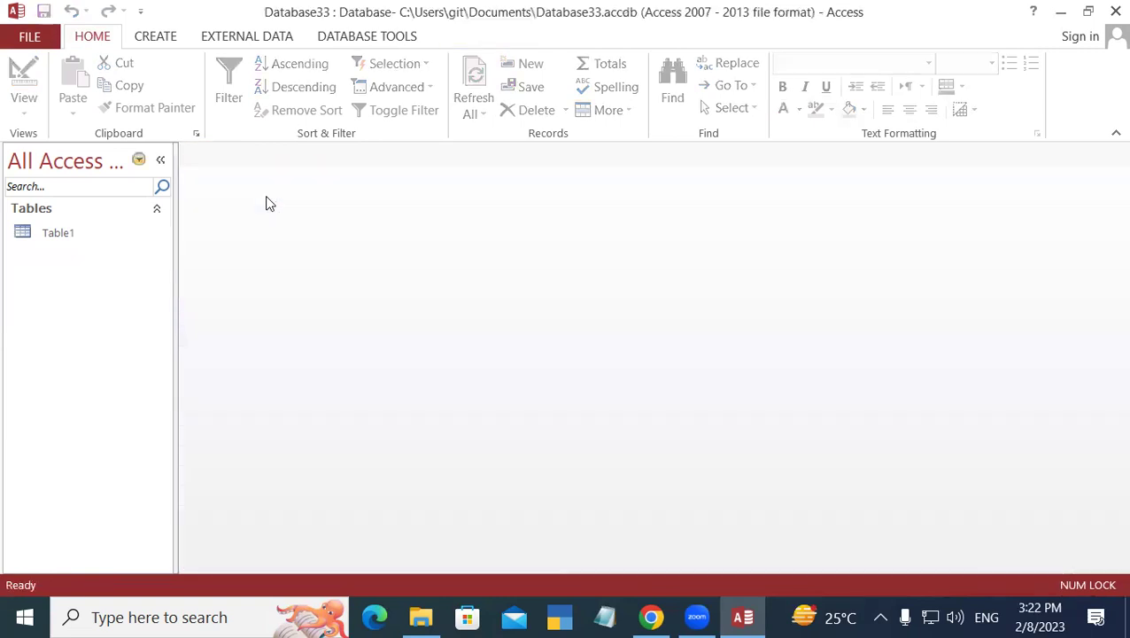
Reopen Table1 to check its five saved records, then close it again.
double_click(76, 238)
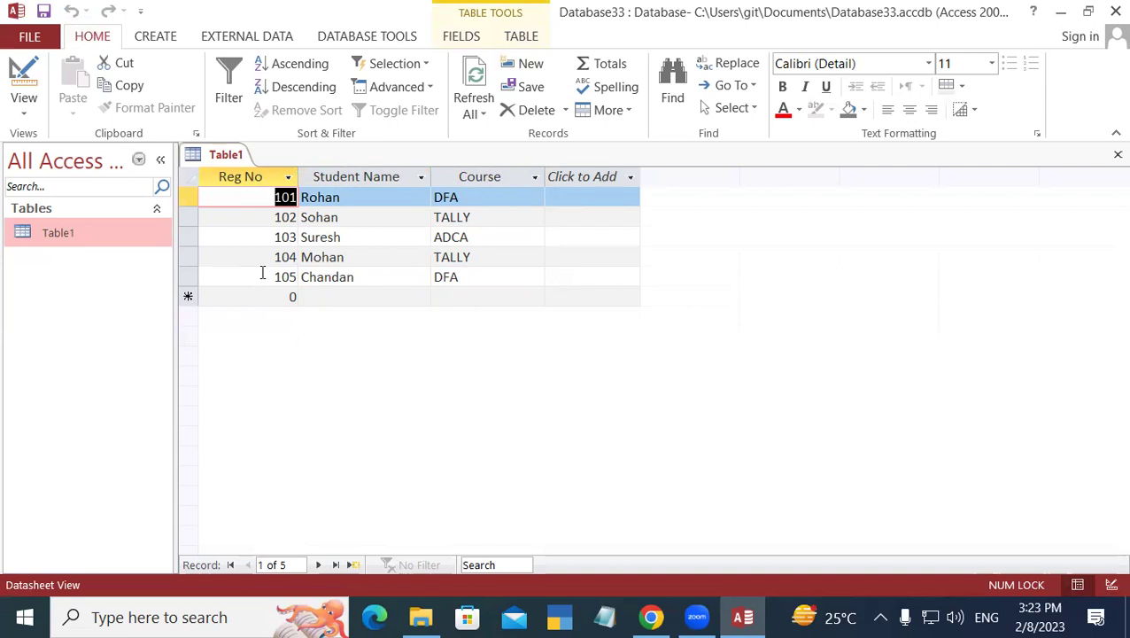
right_click(247, 156)
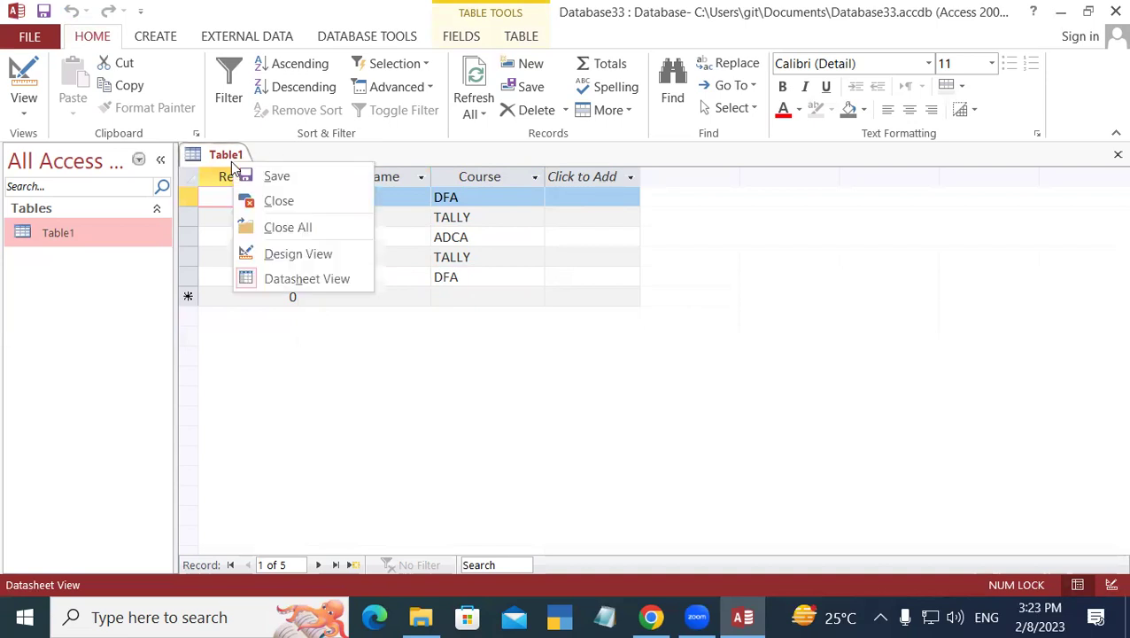
left_click(270, 182)
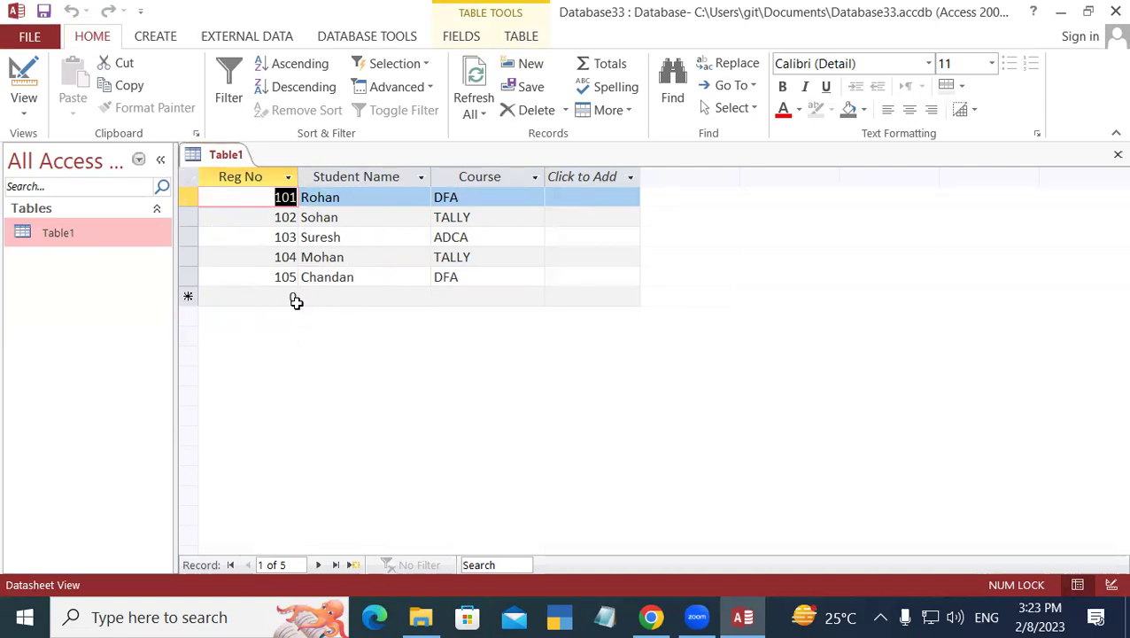
right_click(223, 157)
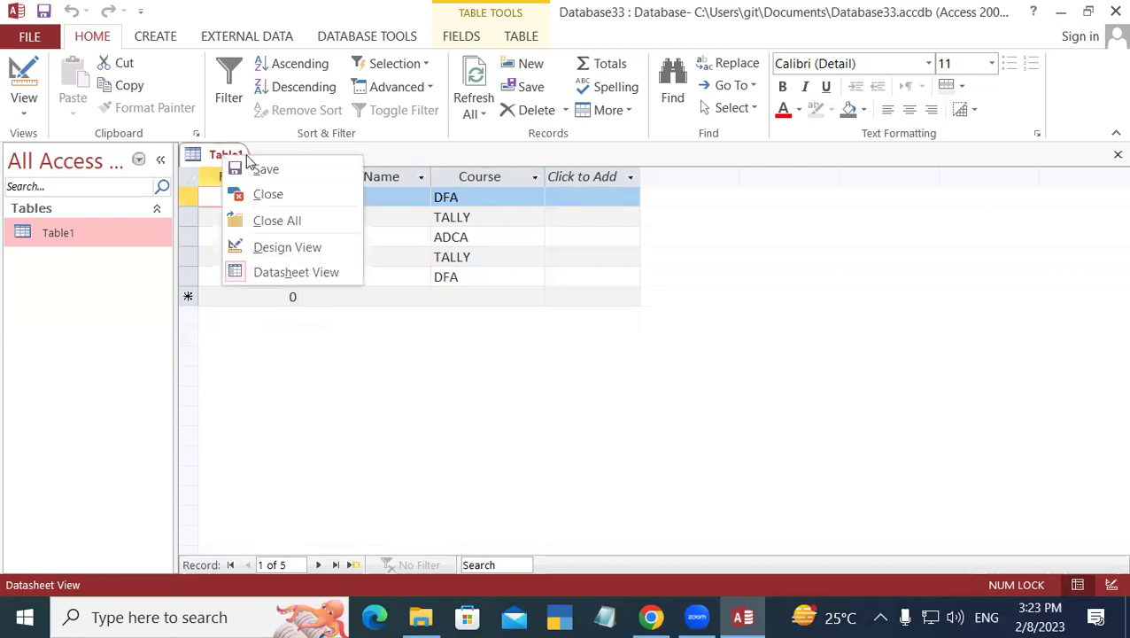
left_click(227, 169)
right_click(224, 157)
left_click(222, 152)
right_click(222, 150)
left_click(252, 169)
right_click(226, 155)
left_click(227, 156)
right_click(225, 154)
left_click(232, 169)
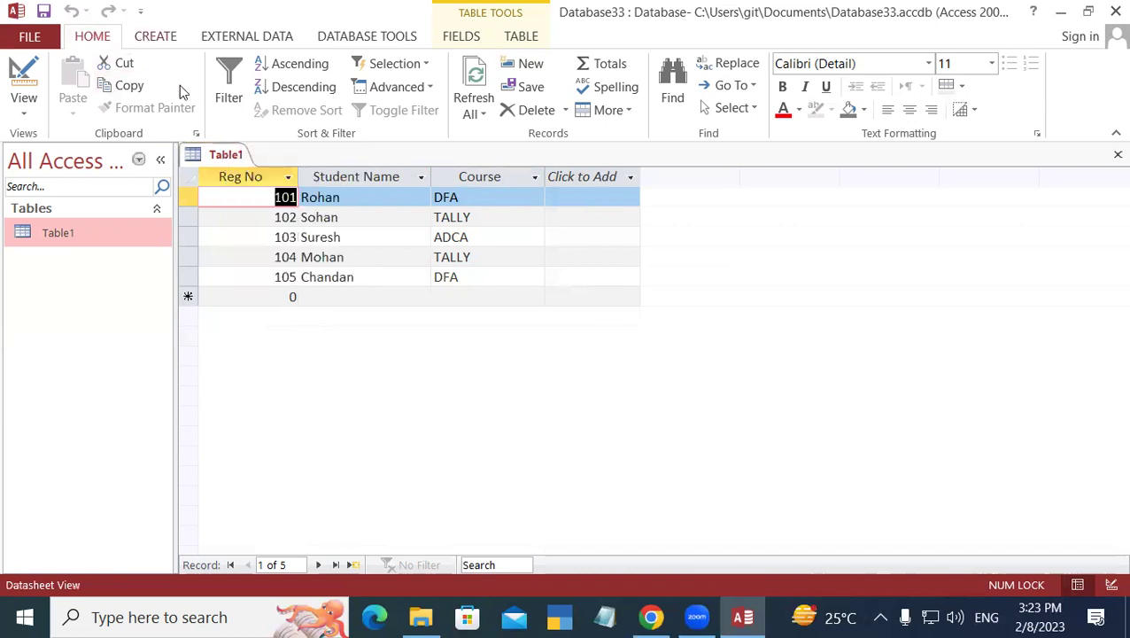
right_click(225, 156)
left_click(270, 194)
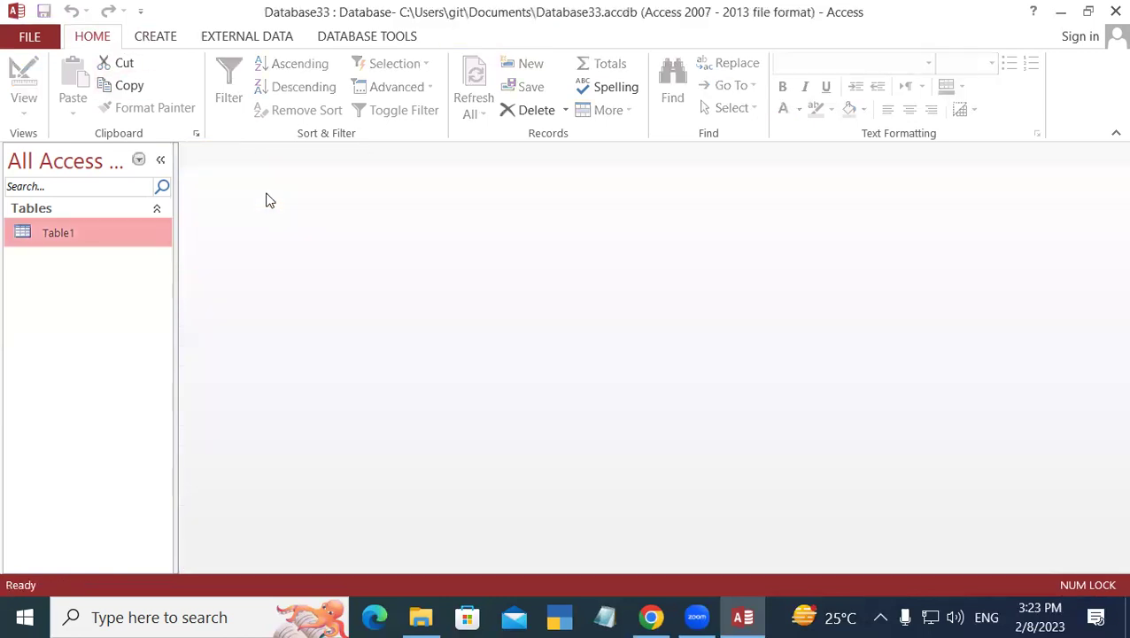
left_click(157, 38)
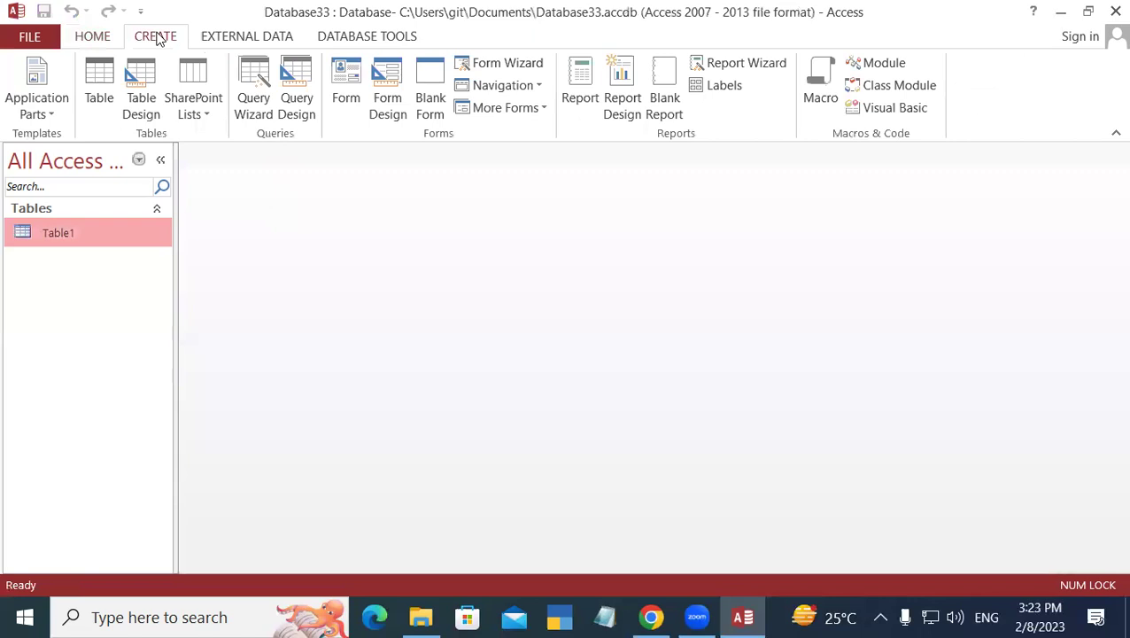
Create a new blank table, save it as Table2, and open it in Design View.
left_click(139, 84)
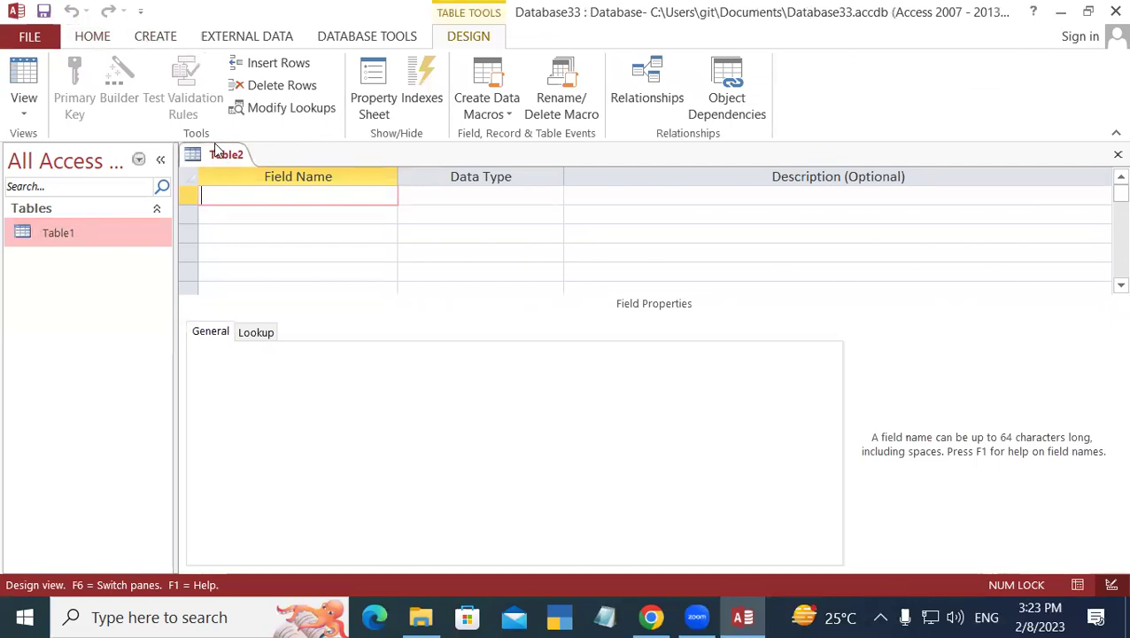
right_click(215, 149)
left_click(260, 181)
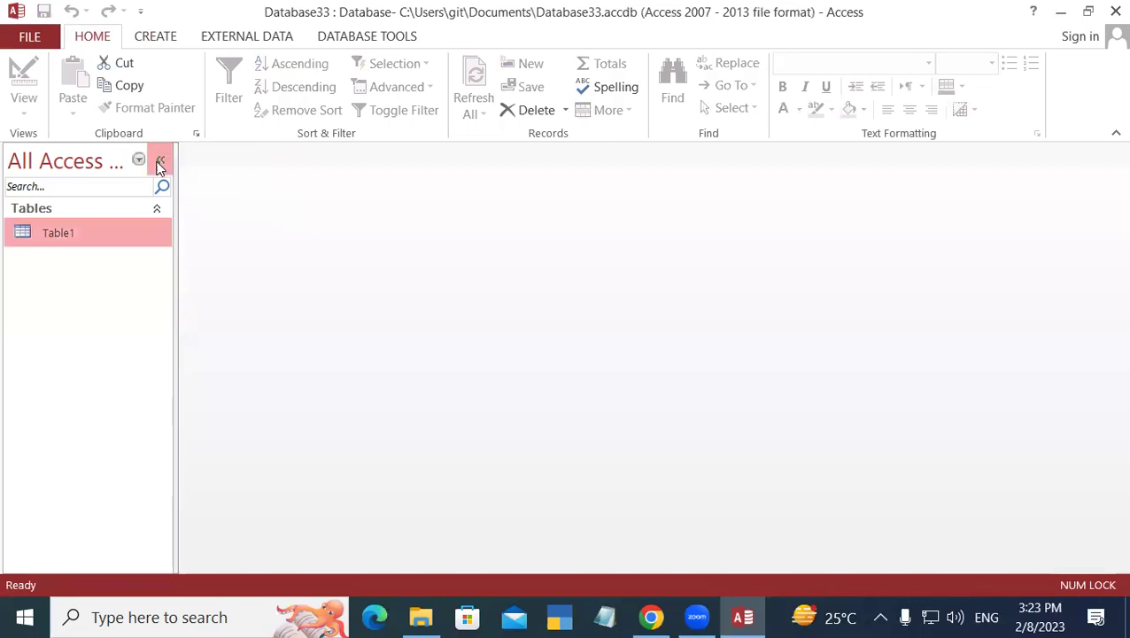
left_click(156, 36)
left_click(92, 73)
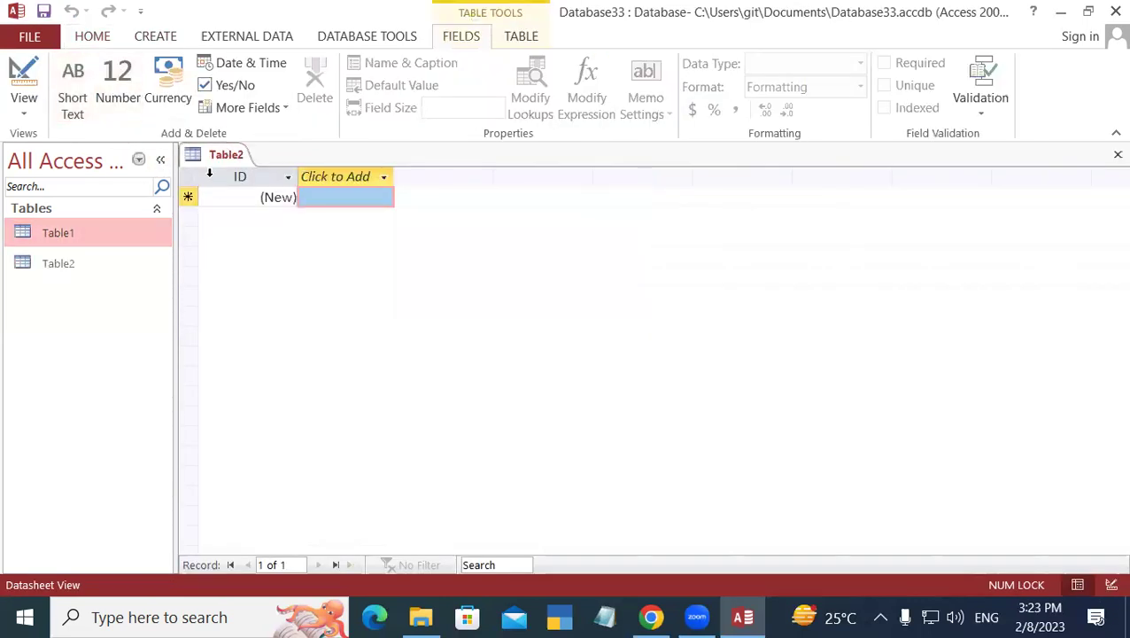
right_click(229, 156)
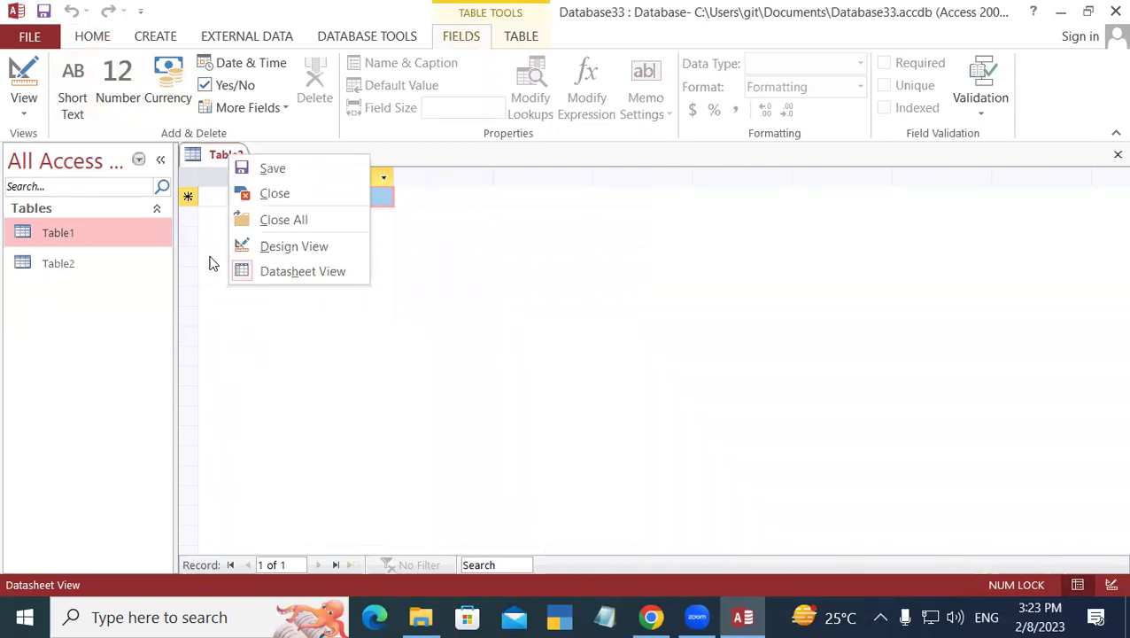
left_click(281, 247)
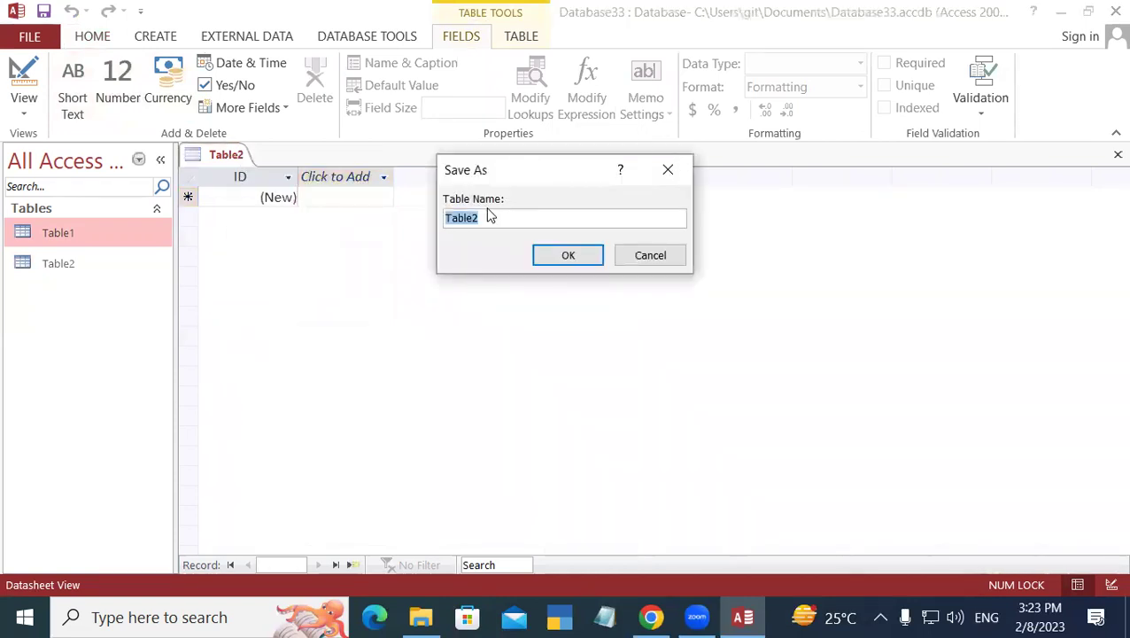
left_click(567, 256)
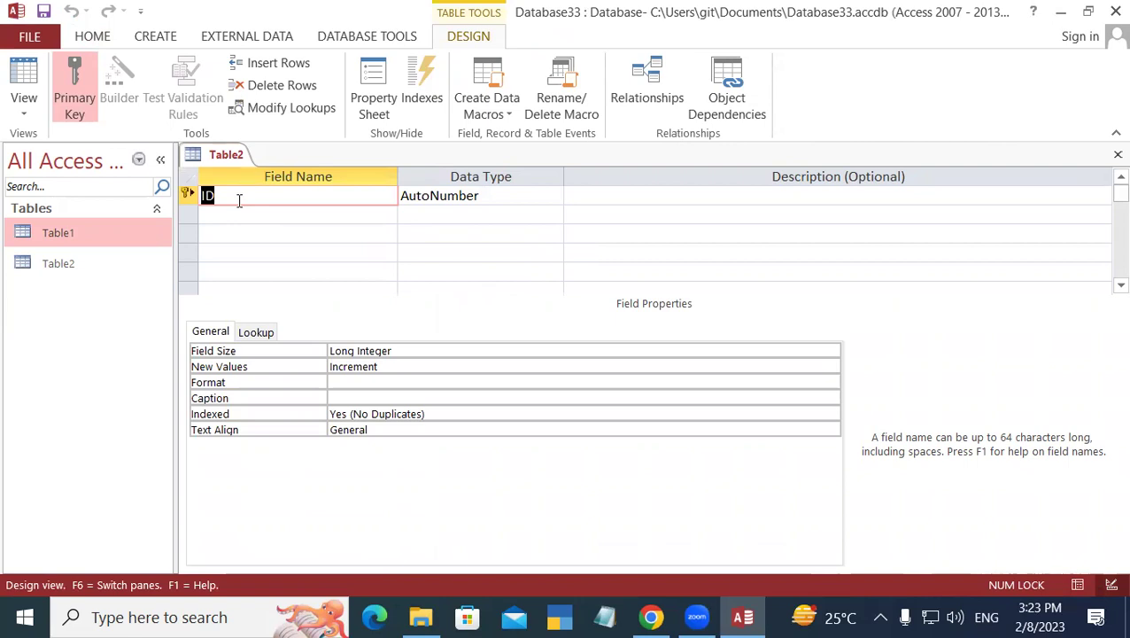
Rename Table2's ID field to Reg No with the Number data type.
type("Reg No")
key("Tab")
type("n")
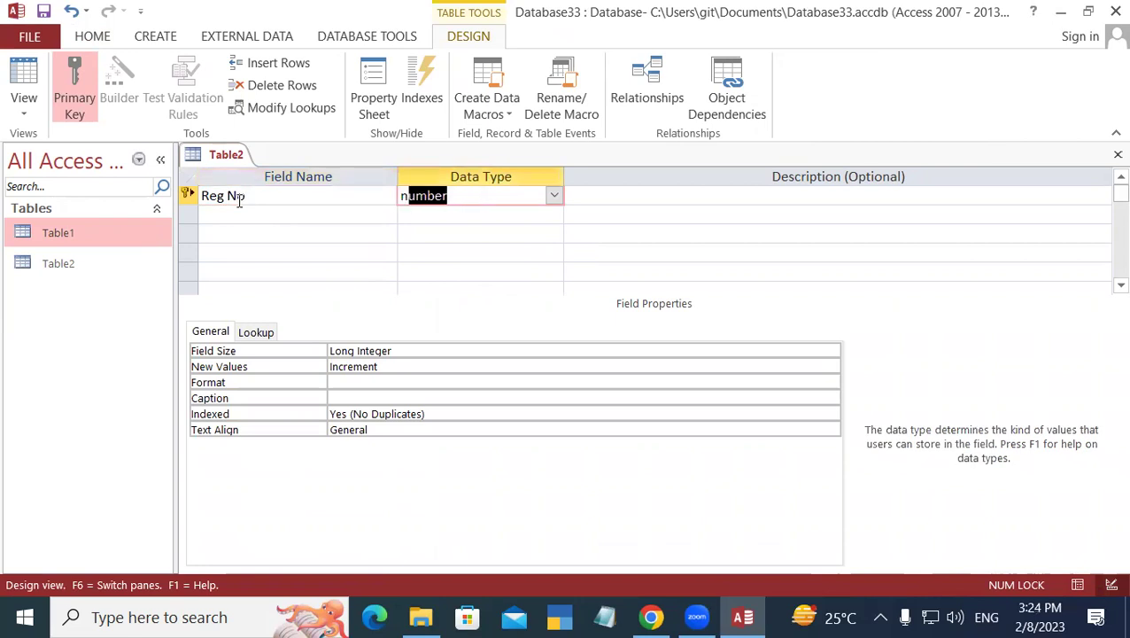
key("Tab")
Add Student Name and Course as Short Text fields and close the Table2 design.
key("Tab")
type("Student Name")
key("Tab")
key("Tab")
key("Tab")
type("Course")
key("Tab")
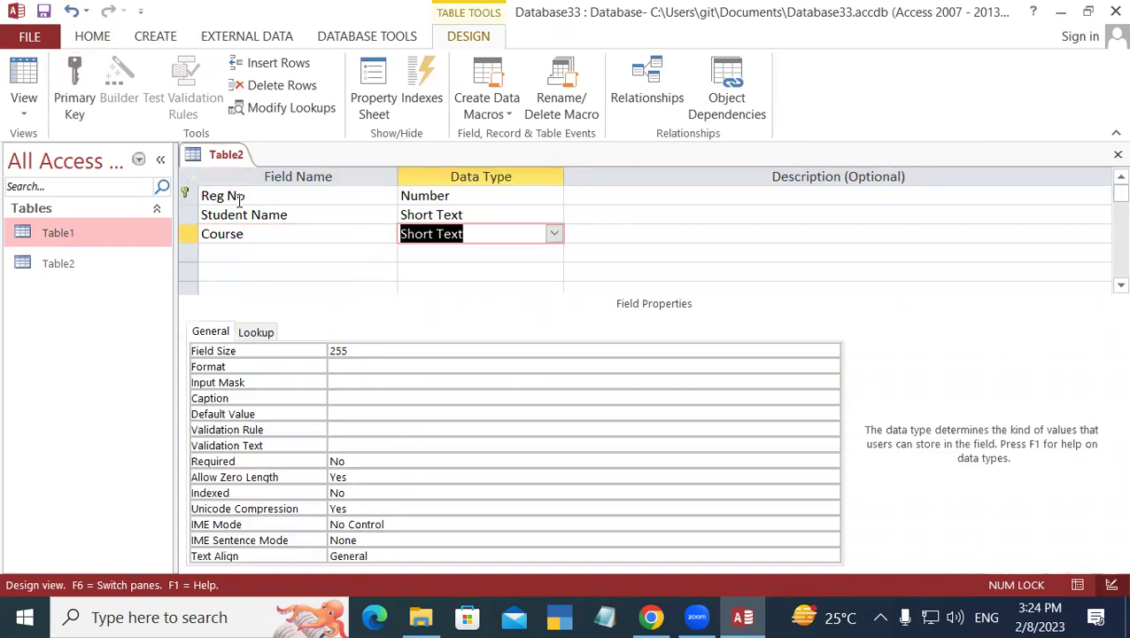
key("Tab")
key("Tab")
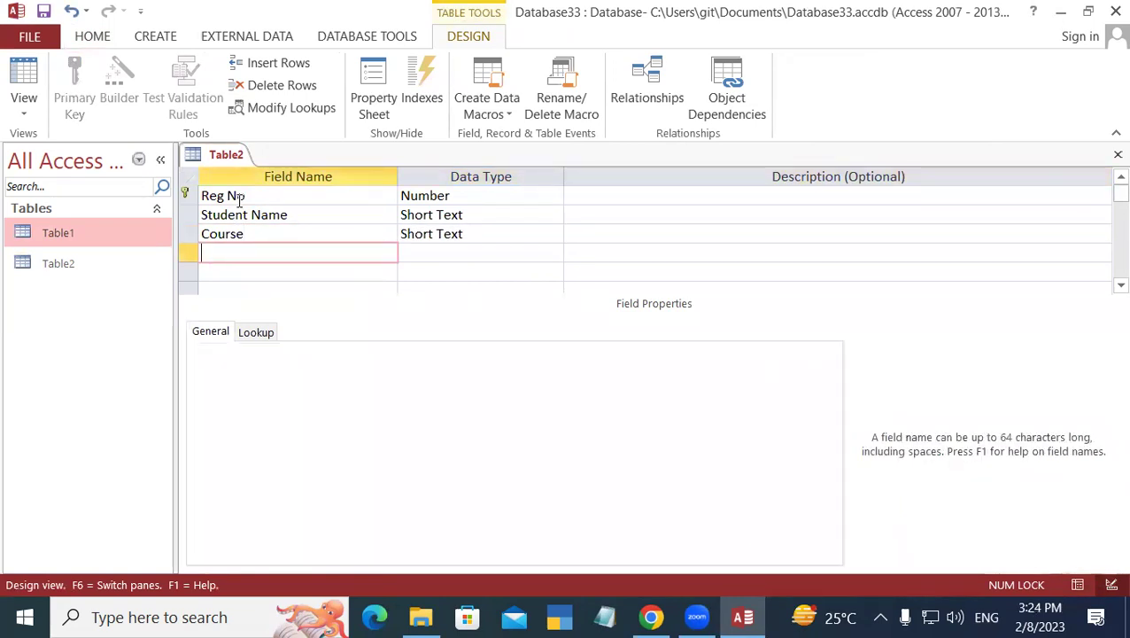
right_click(224, 157)
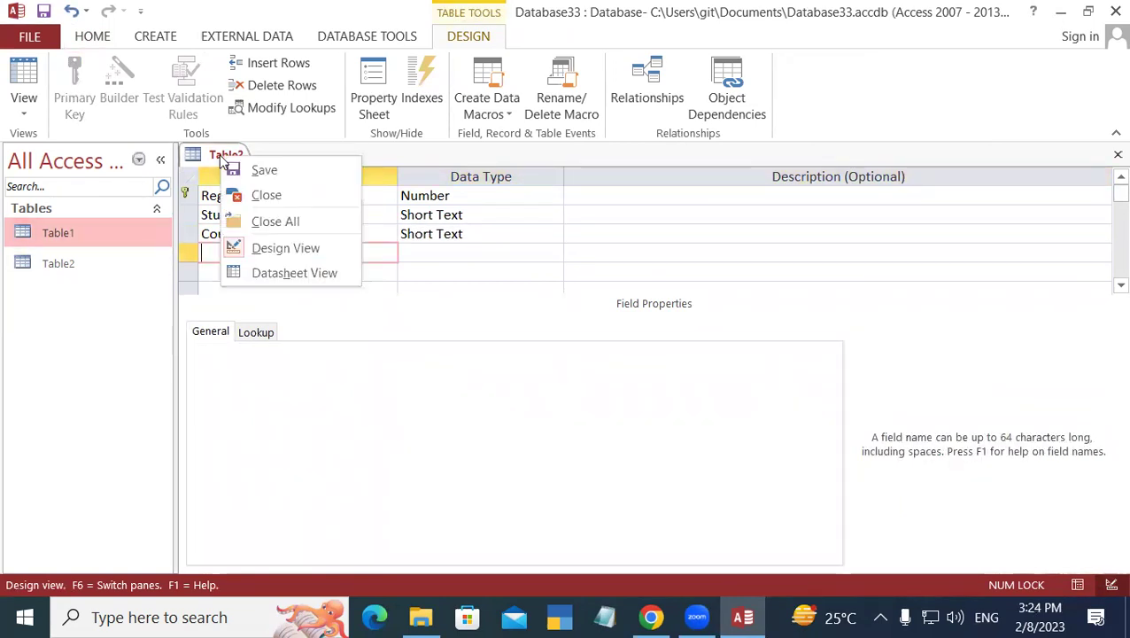
left_click(264, 174)
right_click(232, 157)
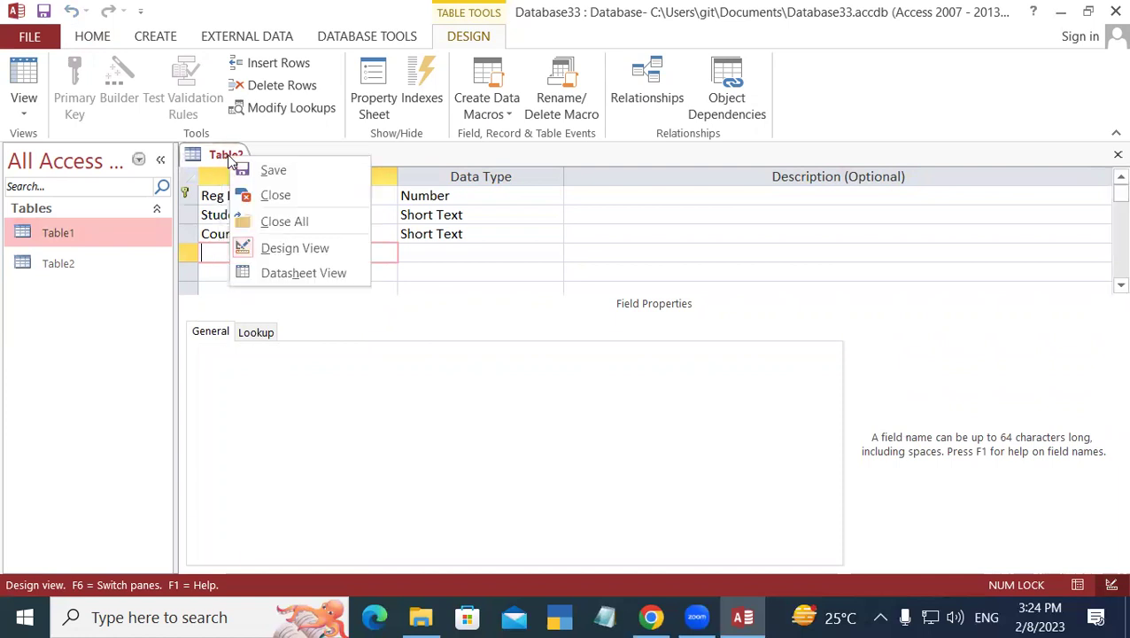
left_click(271, 197)
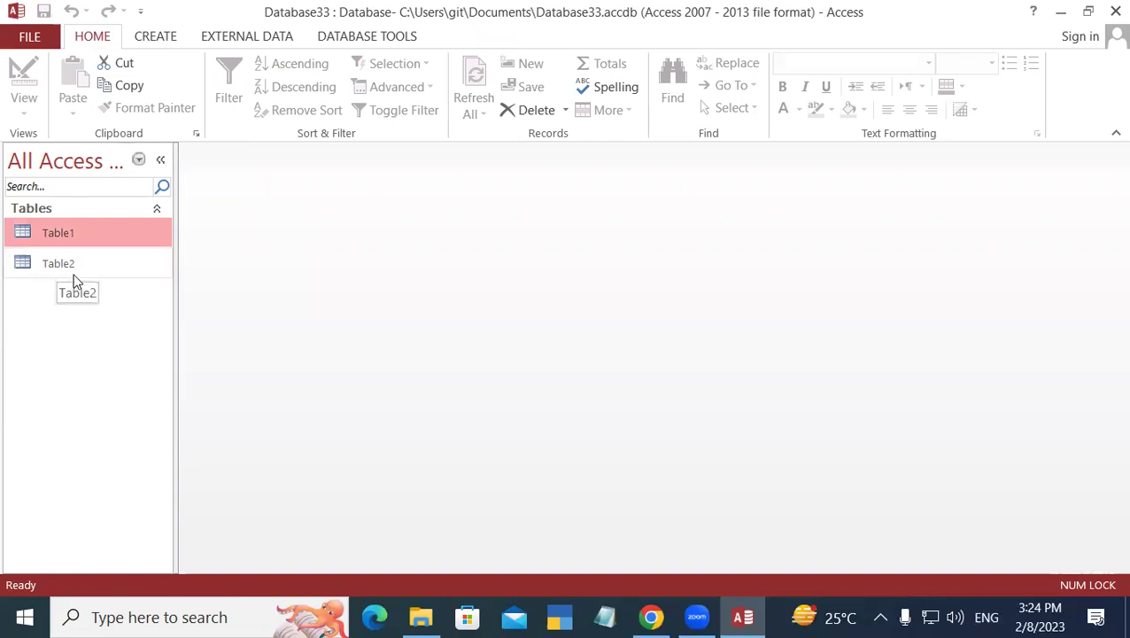
Open Table1 and Table2, then enter record 106 in Table2 with a student name and course CCC.
double_click(47, 266)
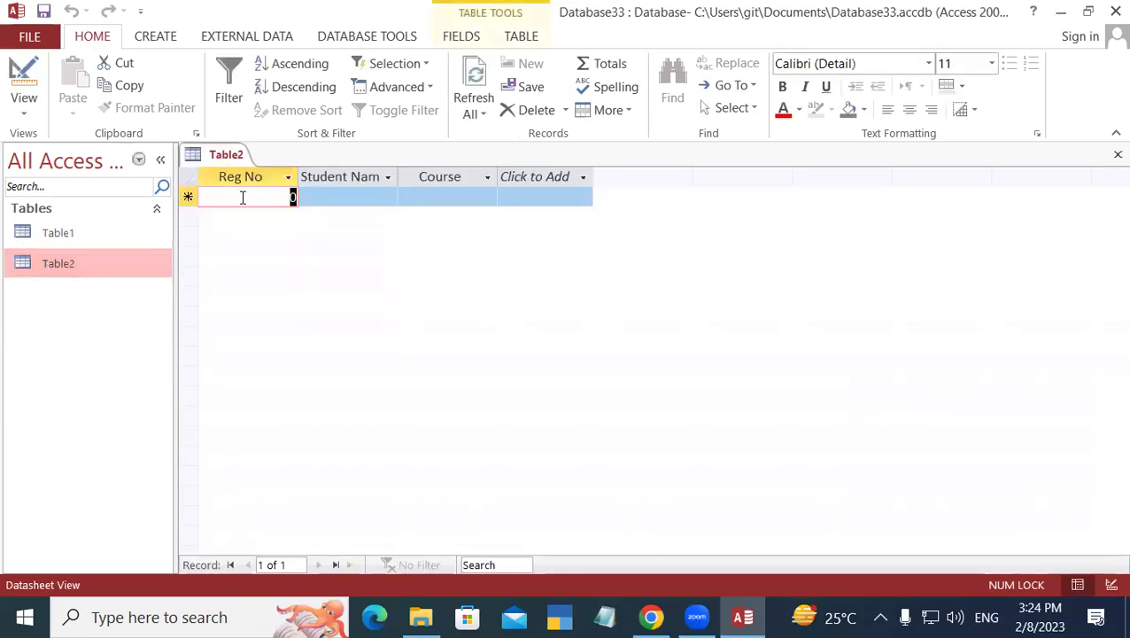
double_click(105, 234)
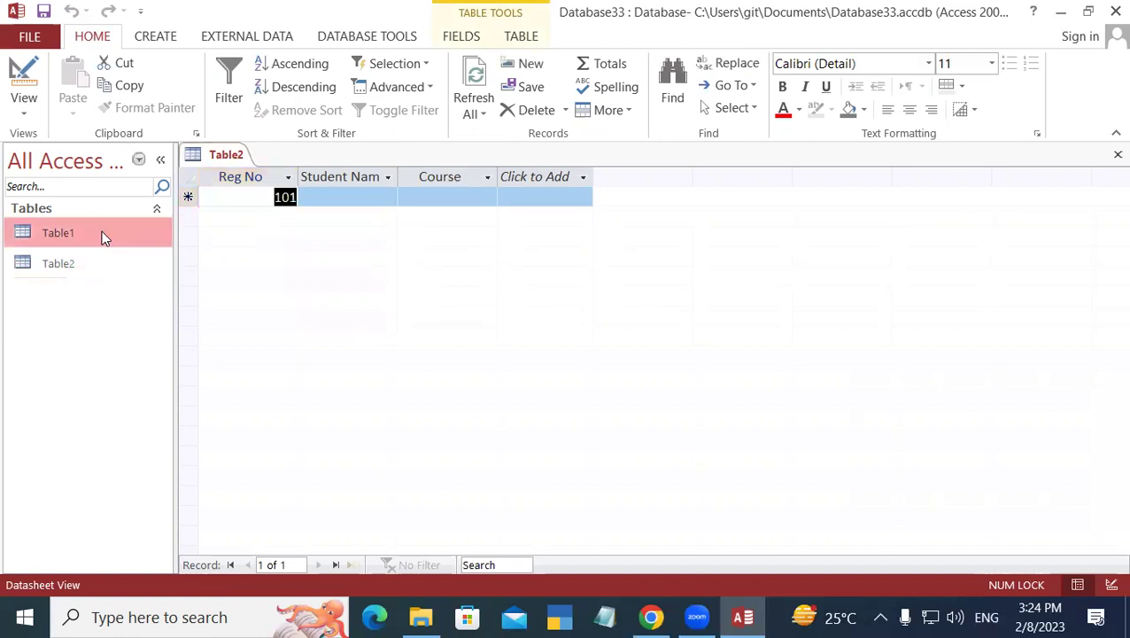
double_click(60, 265)
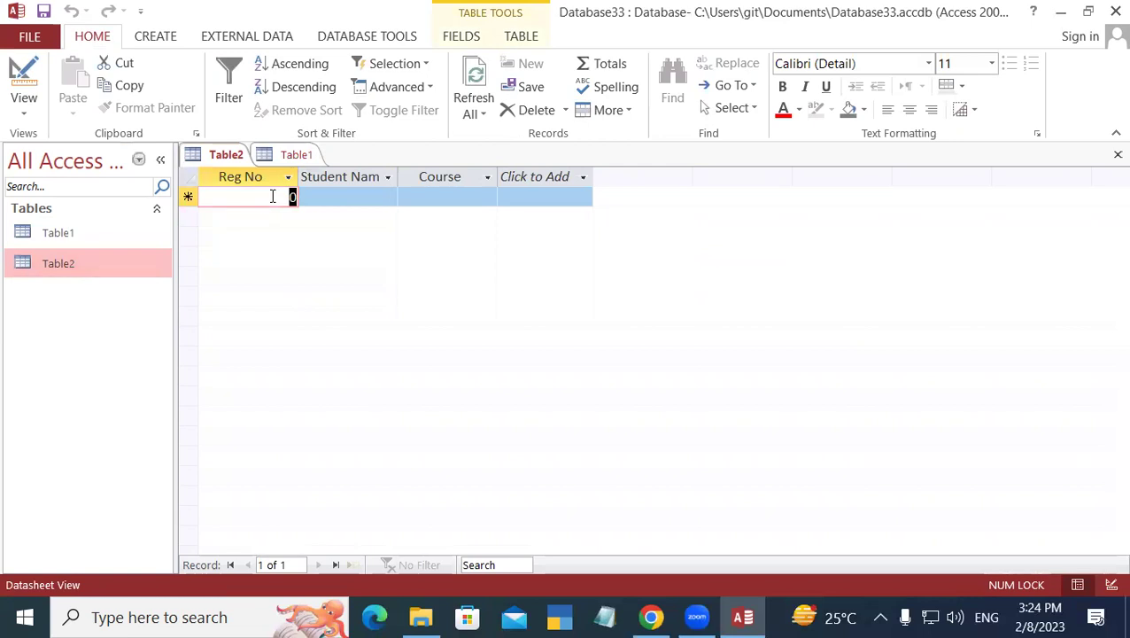
type("106")
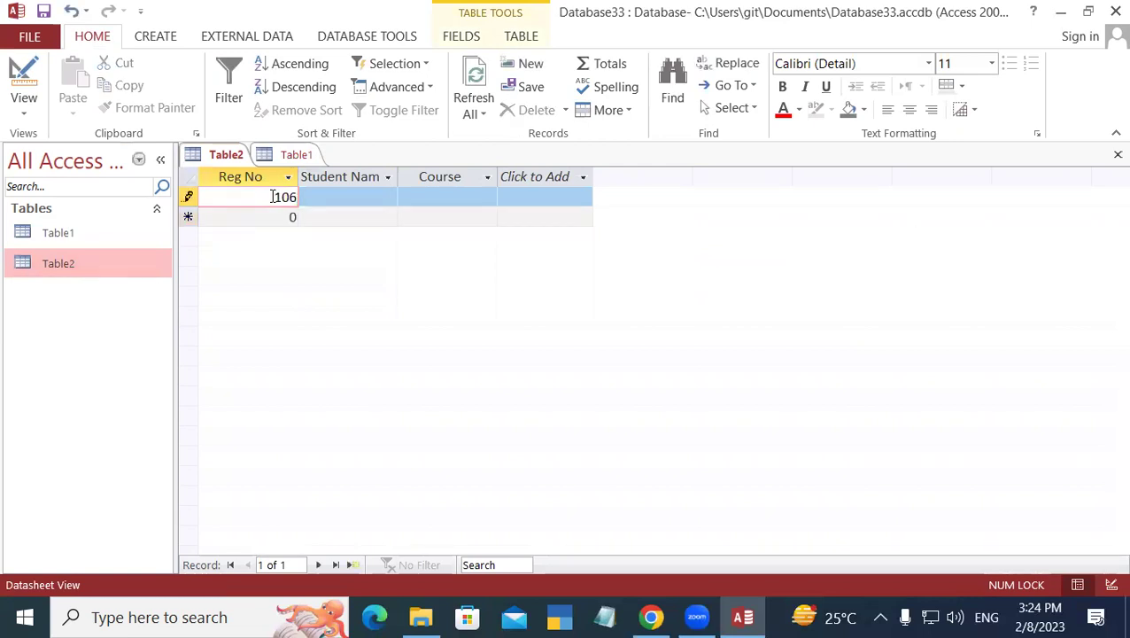
key("Tab")
type("Ravi")
key("Tab")
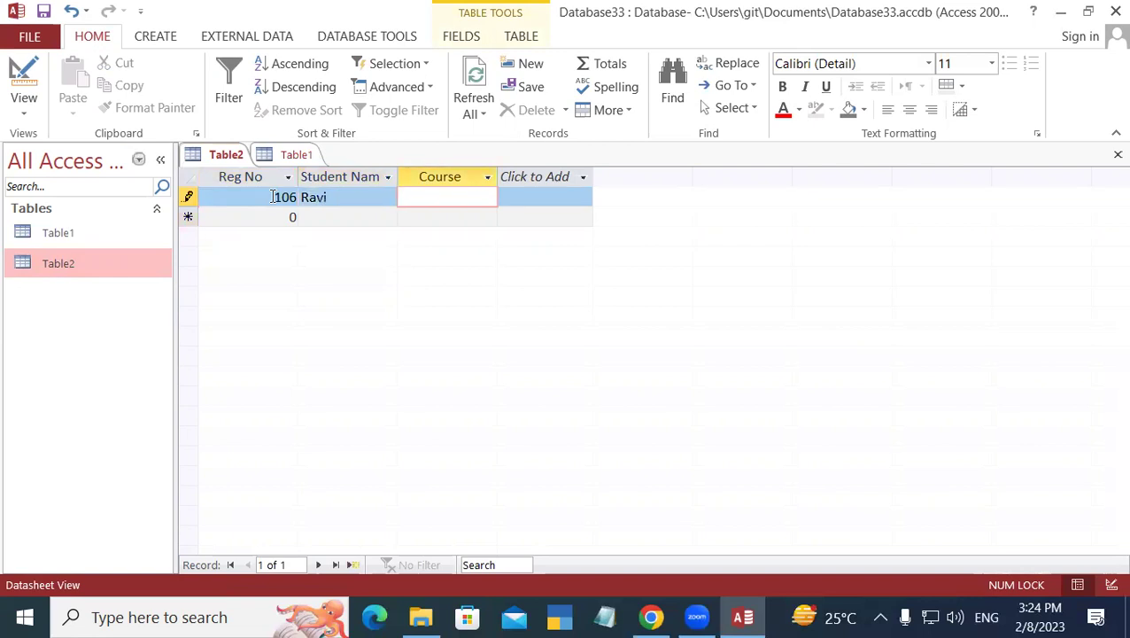
type("ccc")
key("Tab")
Add record 107 with course DFA and record 108 with course ADFA, each with a student name.
type("107")
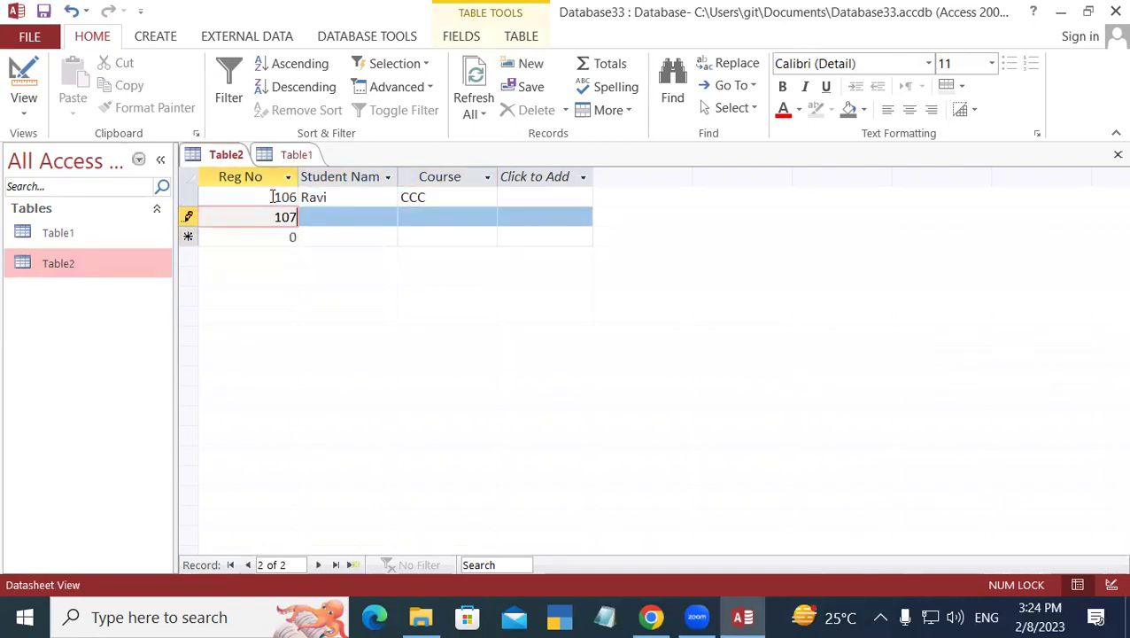
key("Tab")
type("Ajay")
key("Tab")
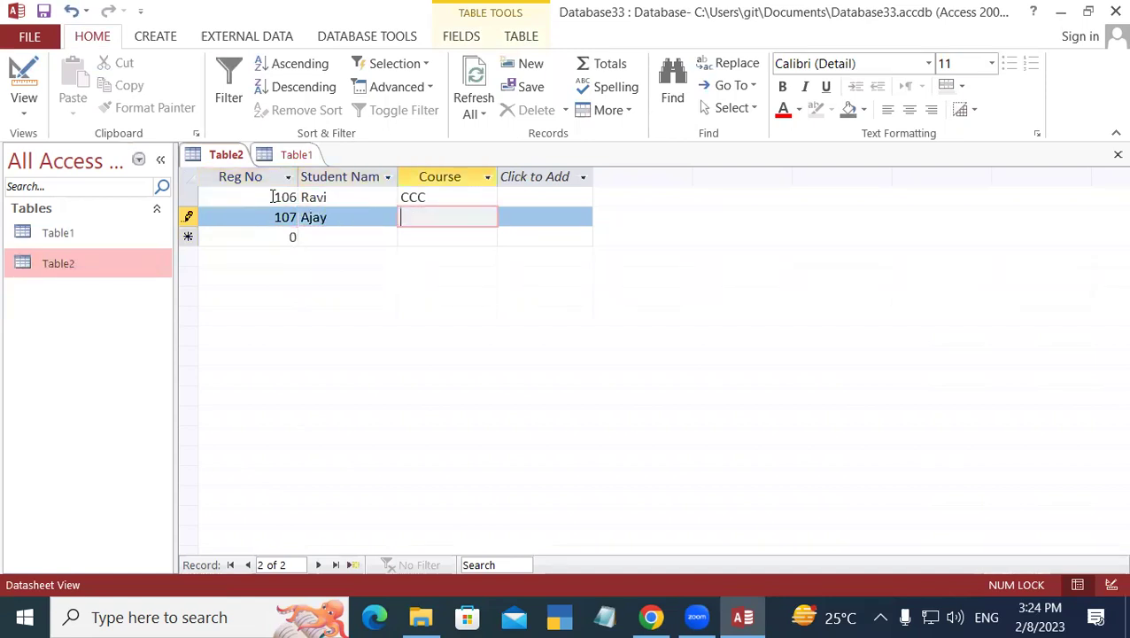
type("DFA")
key("Tab")
type("108")
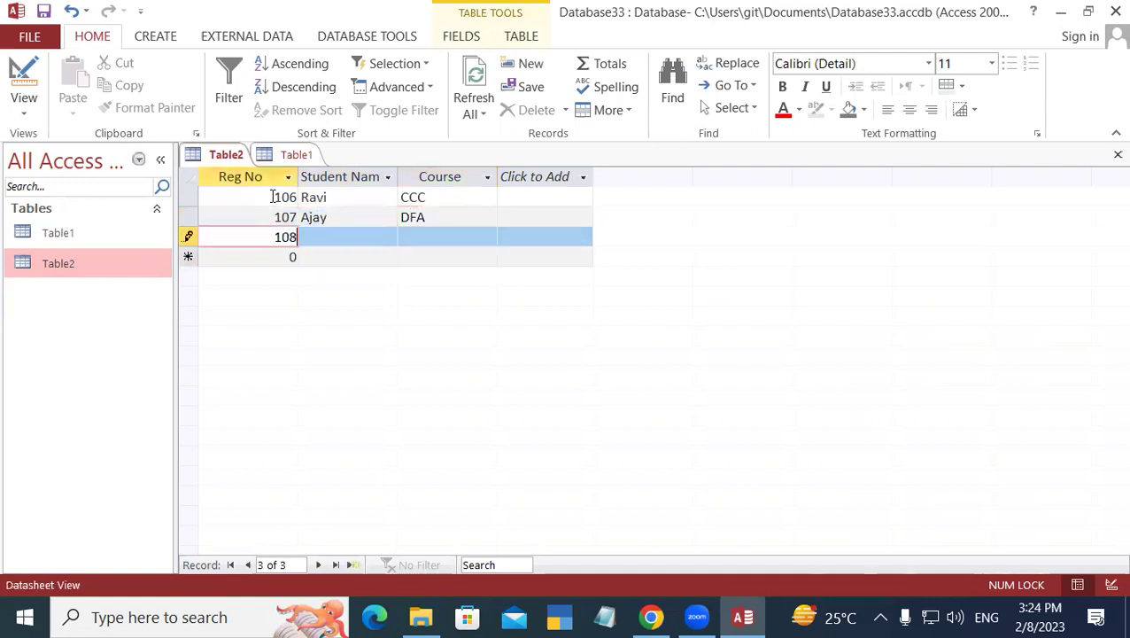
key("Tab")
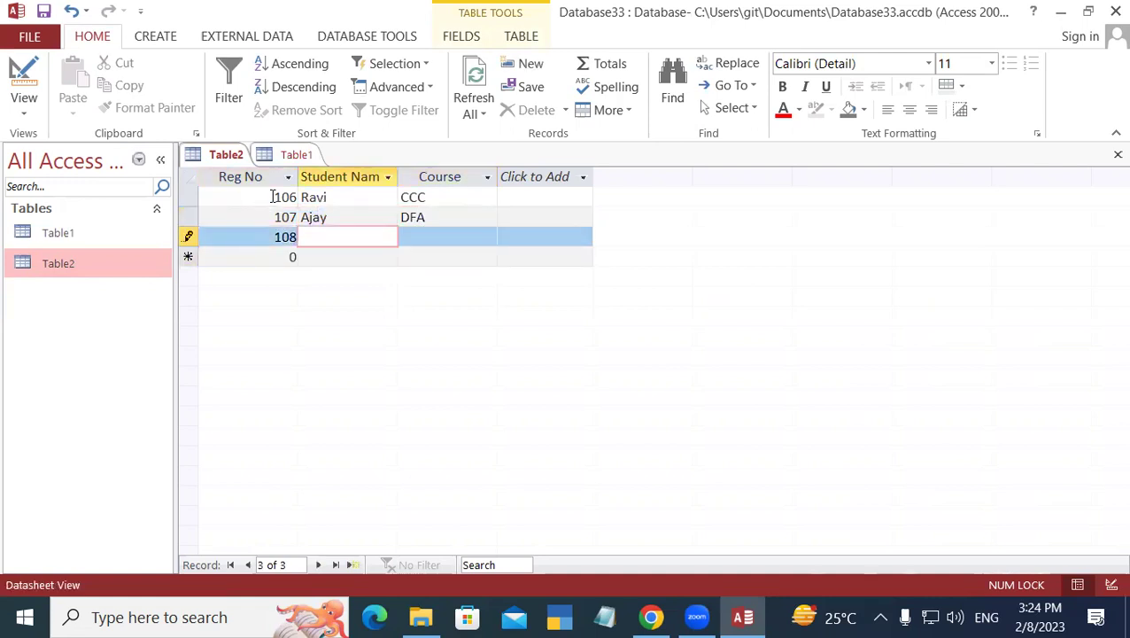
type("S")
key("BackSpace")
type("Abhishek")
key("Tab")
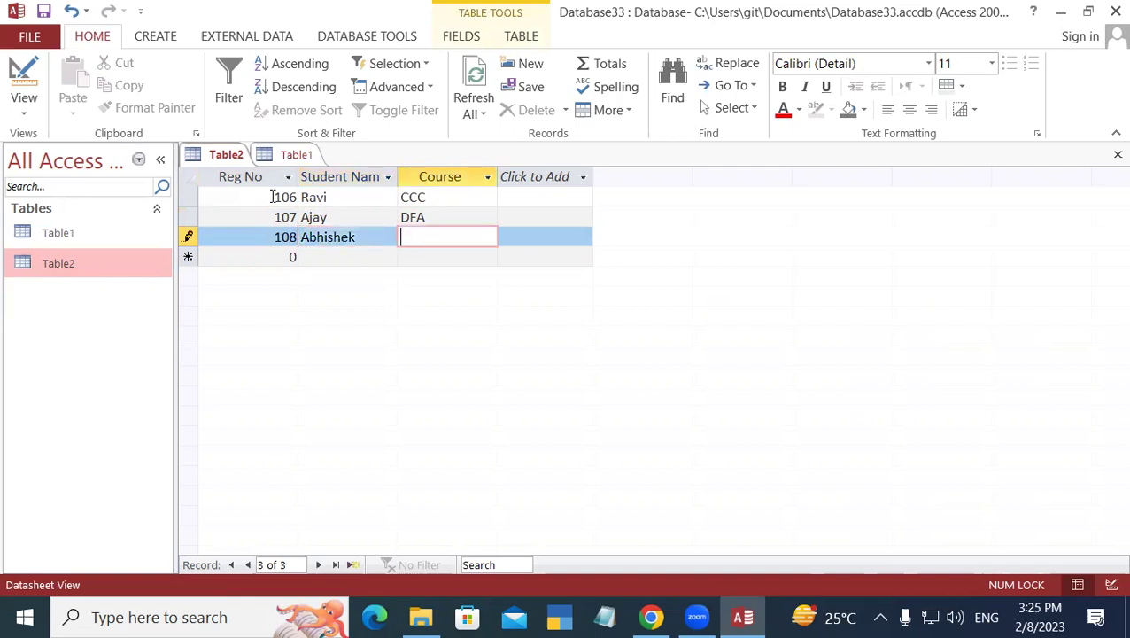
type("F")
type("S")
key("BackSpace")
type("ADFA")
key("Return")
Add records 109 and 110, both with course DCA, each with a student name.
type("109")
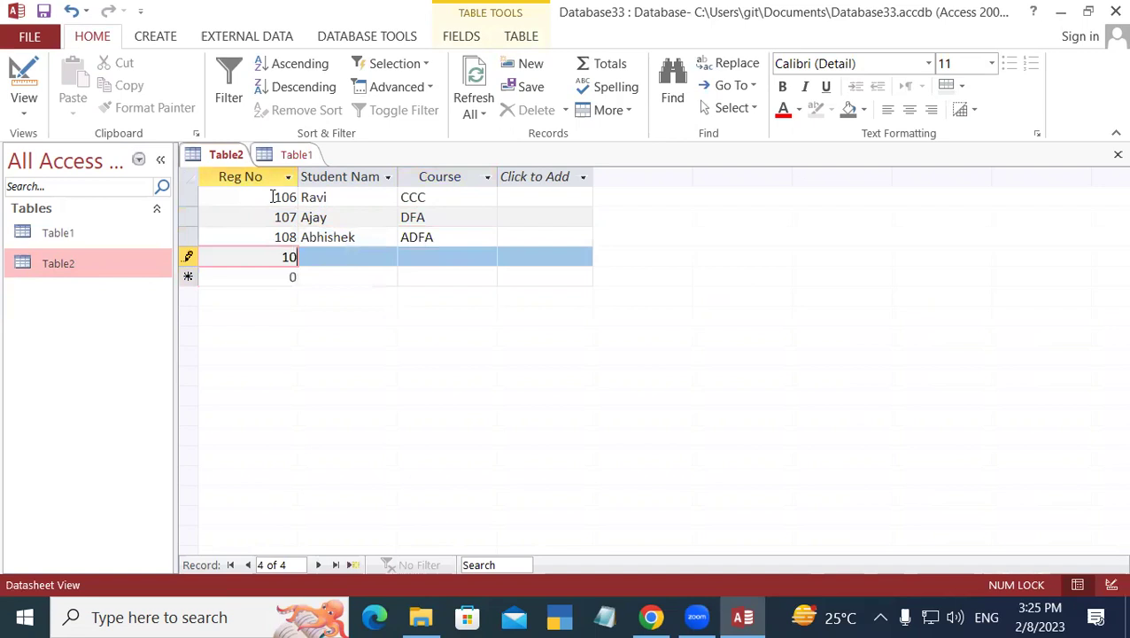
key("Return")
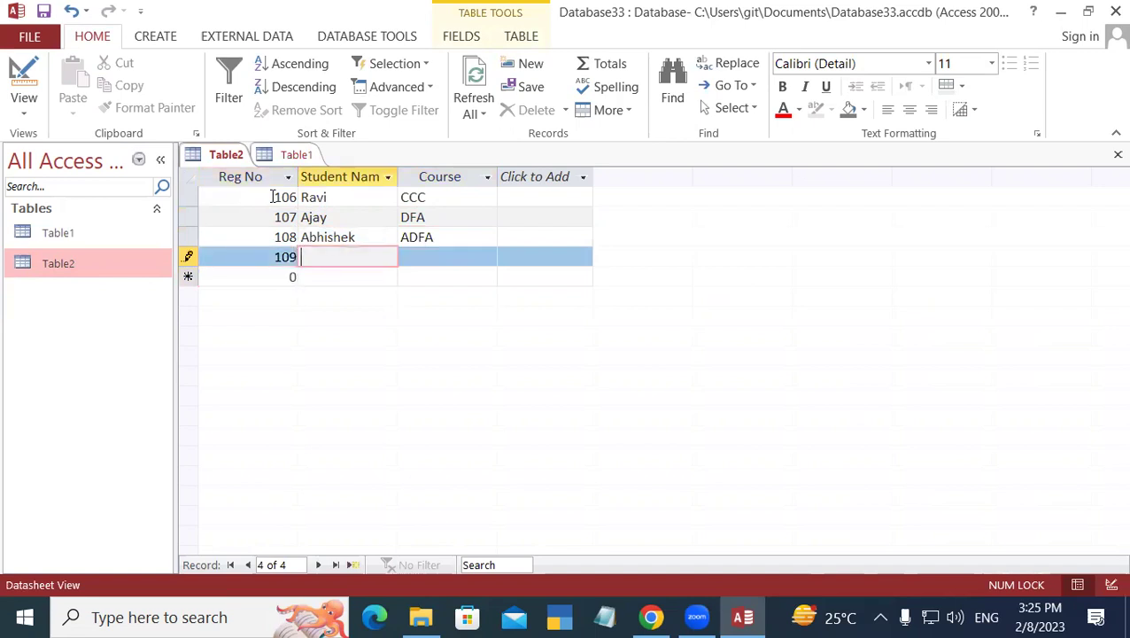
type("Sachin Y")
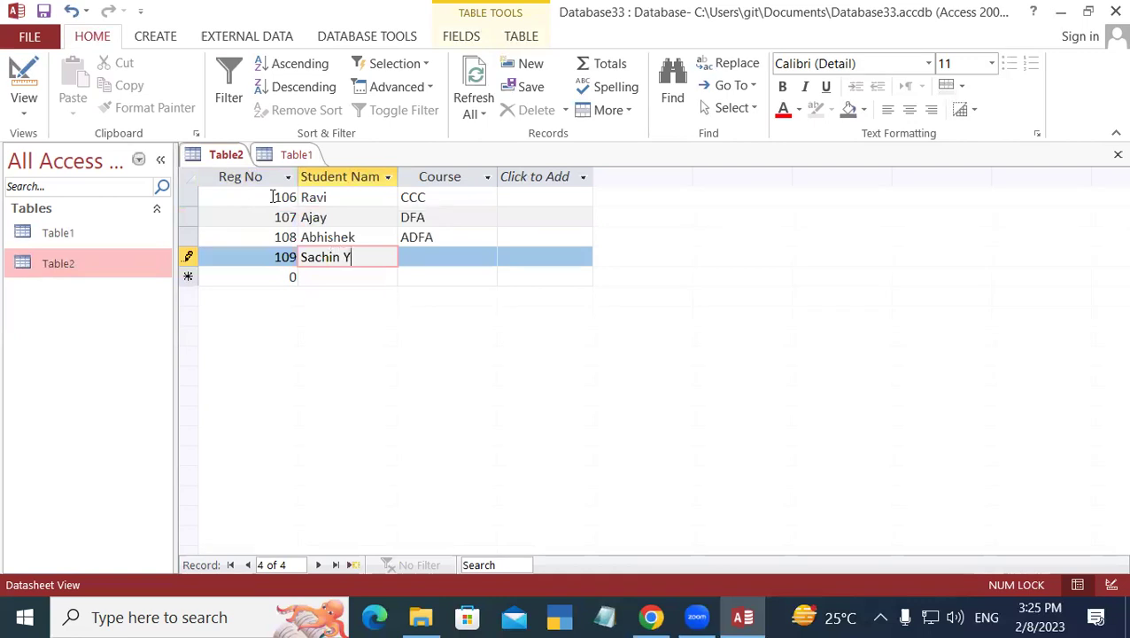
type("ada")
key("BackSpace")
type("dav")
key("Tab")
type("DCA")
key("Tab")
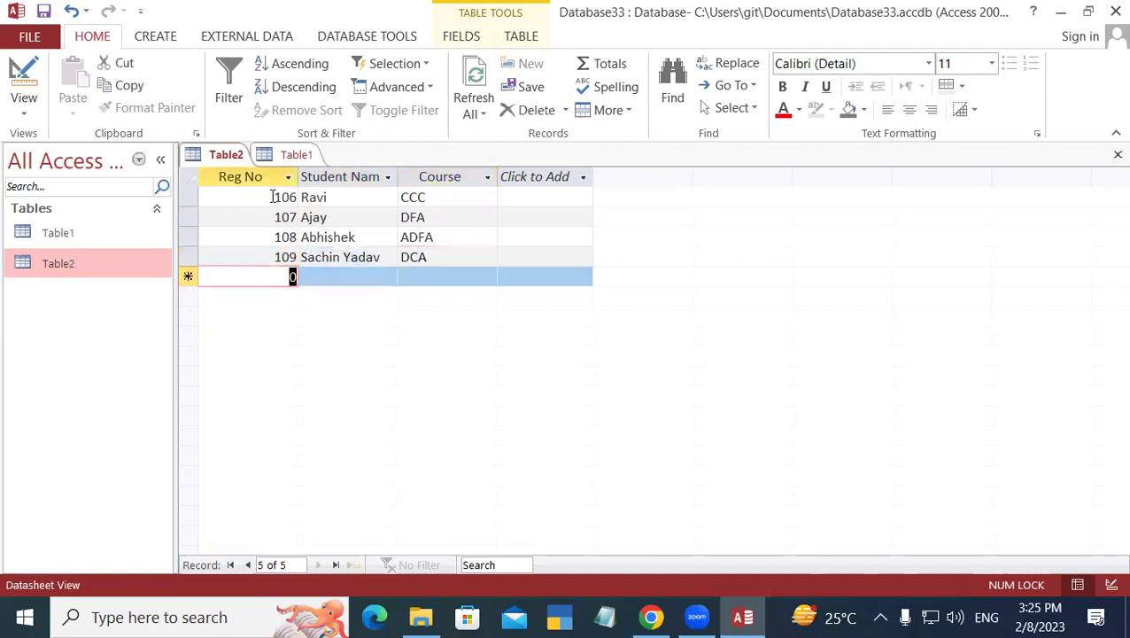
type("11")
key("Tab")
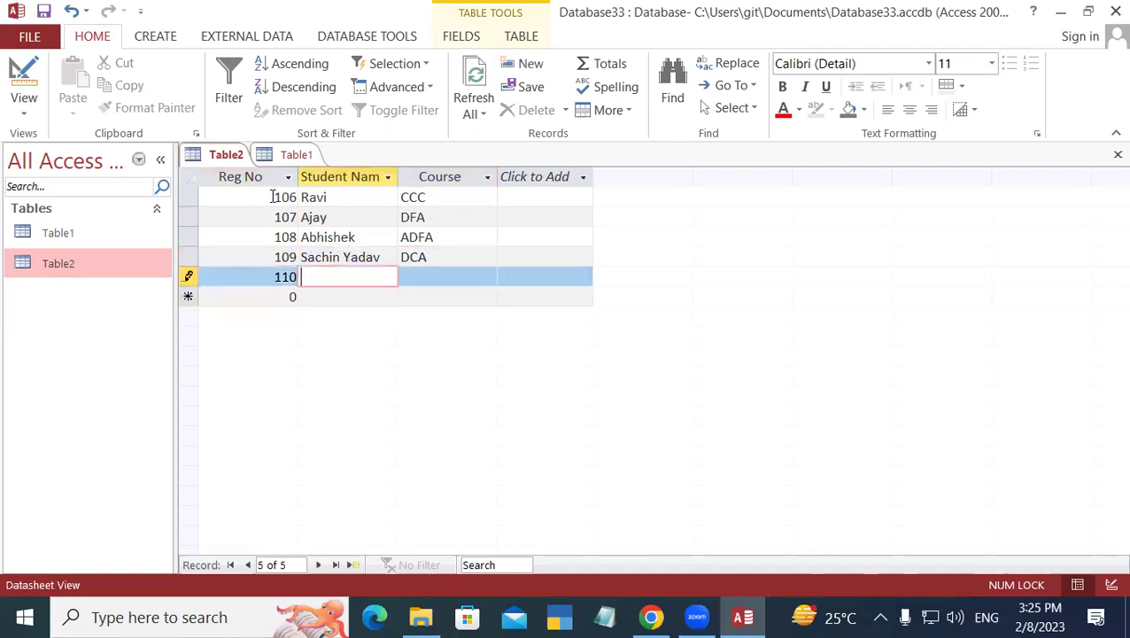
type("Sammm")
key("BackSpace")
key("BackSpace")
type("ee")
key("Tab")
type("DCA")
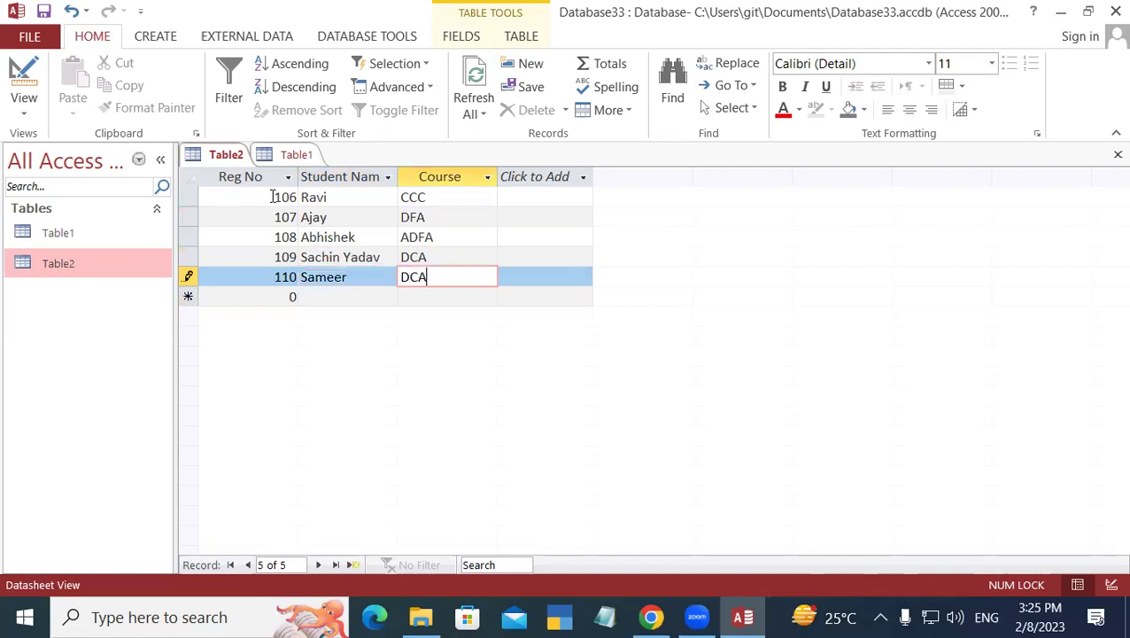
key("Tab")
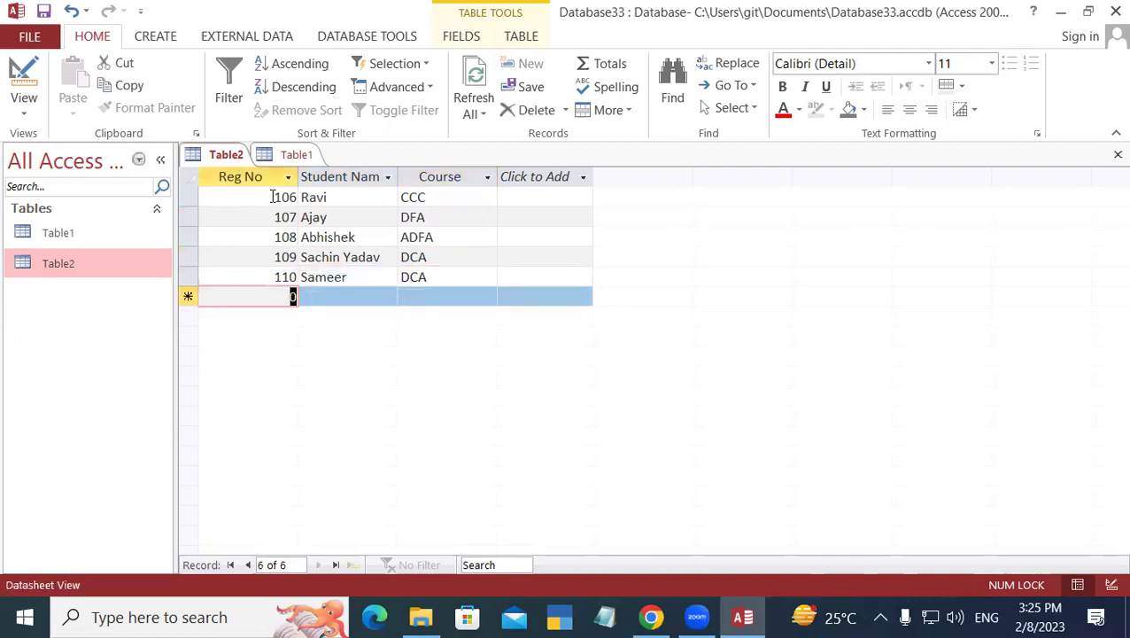
Save Table2's new records and switch back to Table1's datasheet with records 101–105.
right_click(227, 159)
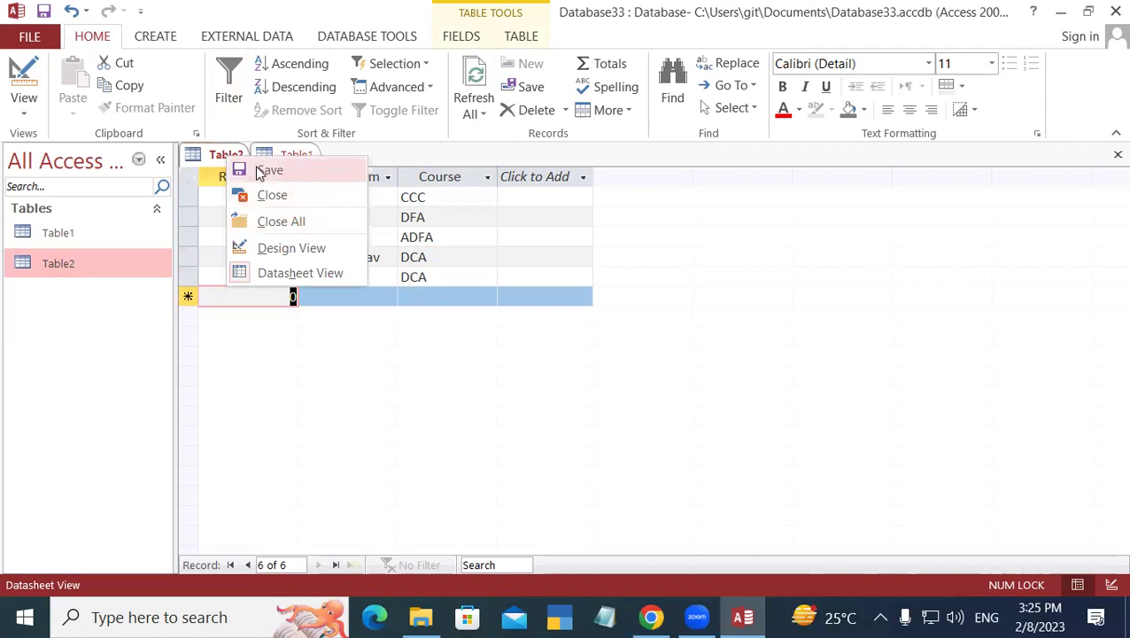
left_click(270, 178)
right_click(223, 158)
left_click(234, 168)
right_click(234, 168)
left_click(245, 176)
right_click(222, 157)
left_click(252, 175)
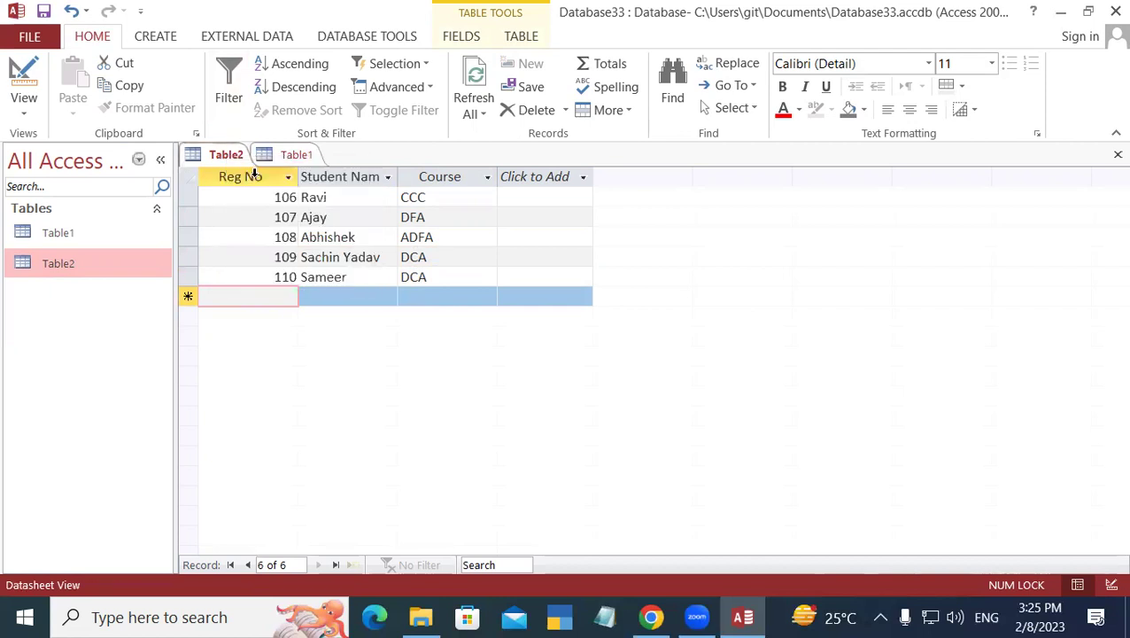
left_click(283, 156)
right_click(270, 160)
left_click(293, 171)
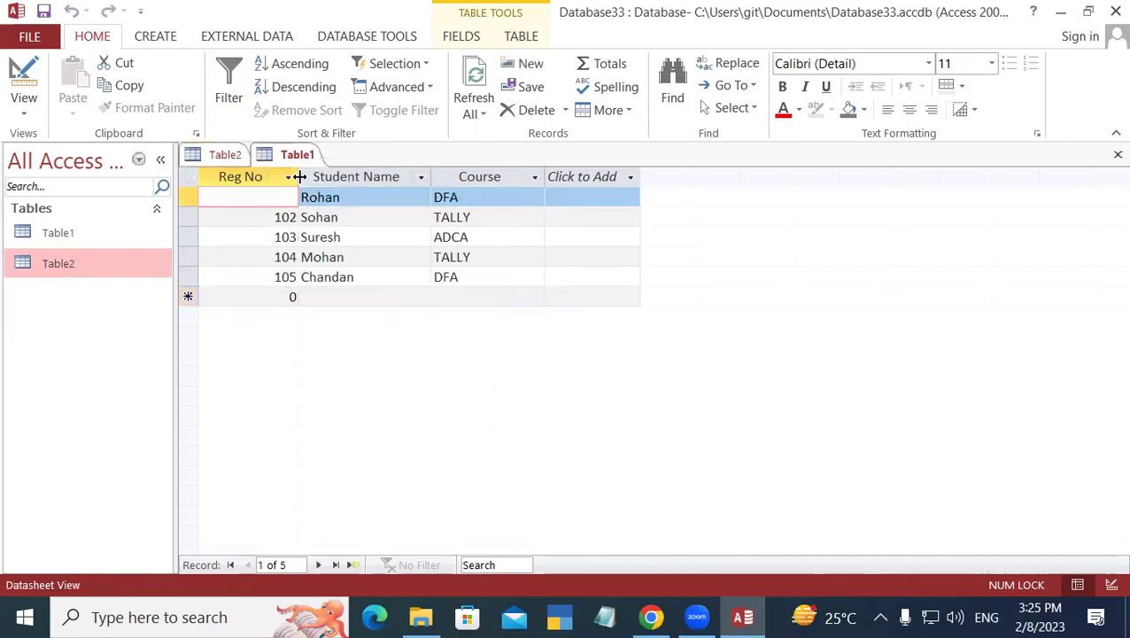
left_click(226, 157)
right_click(223, 157)
left_click(262, 172)
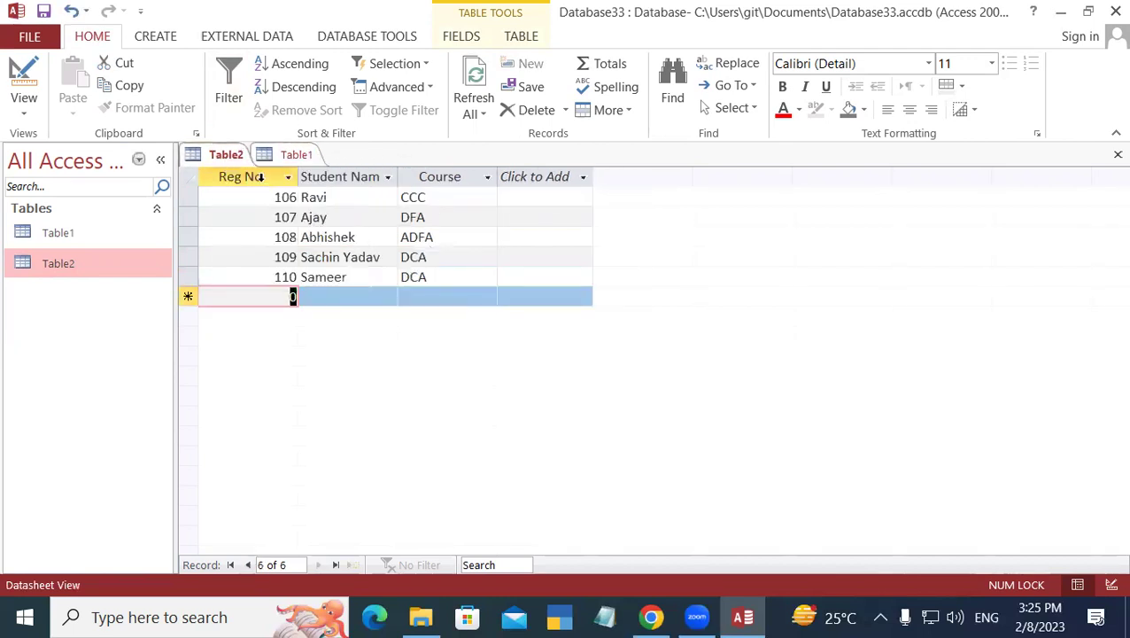
left_click(285, 155)
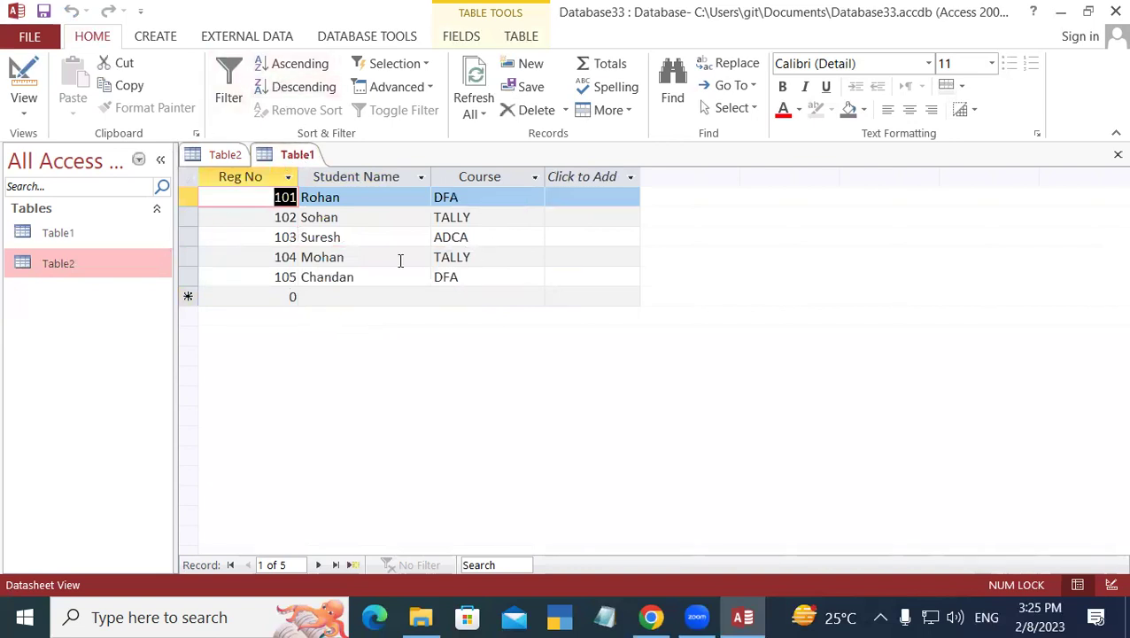
left_click(221, 157)
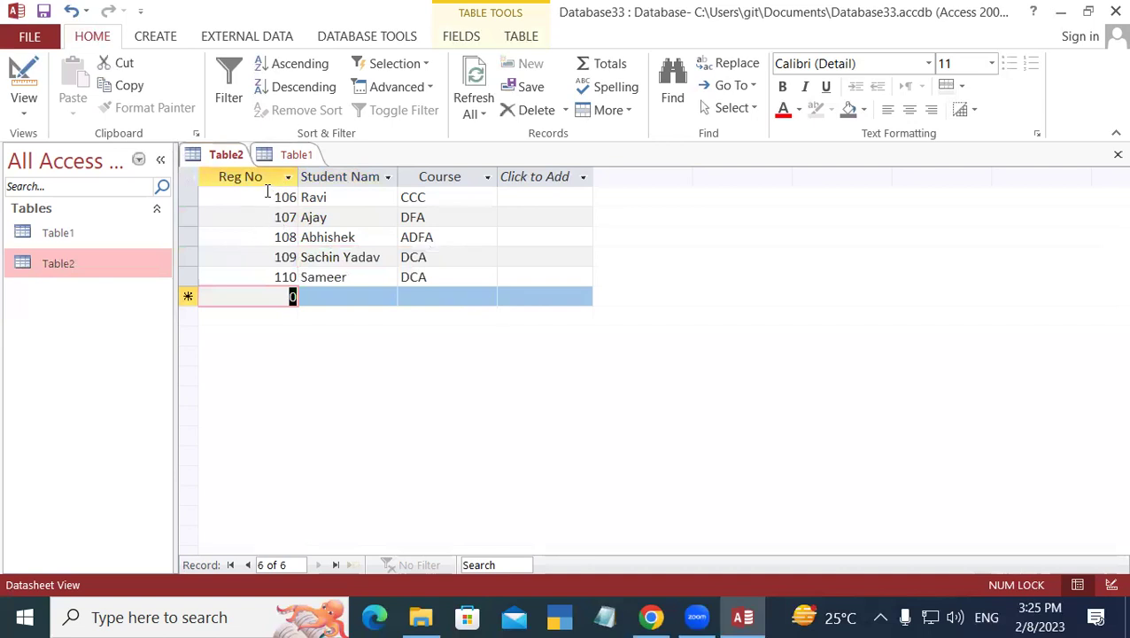
left_click(297, 155)
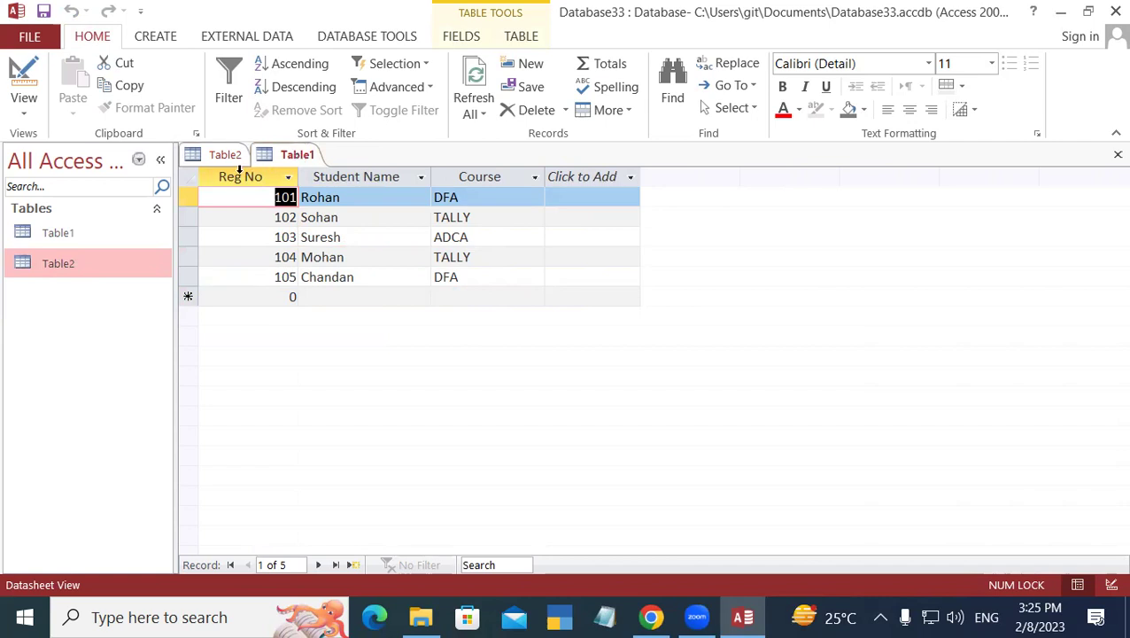
left_click(211, 157)
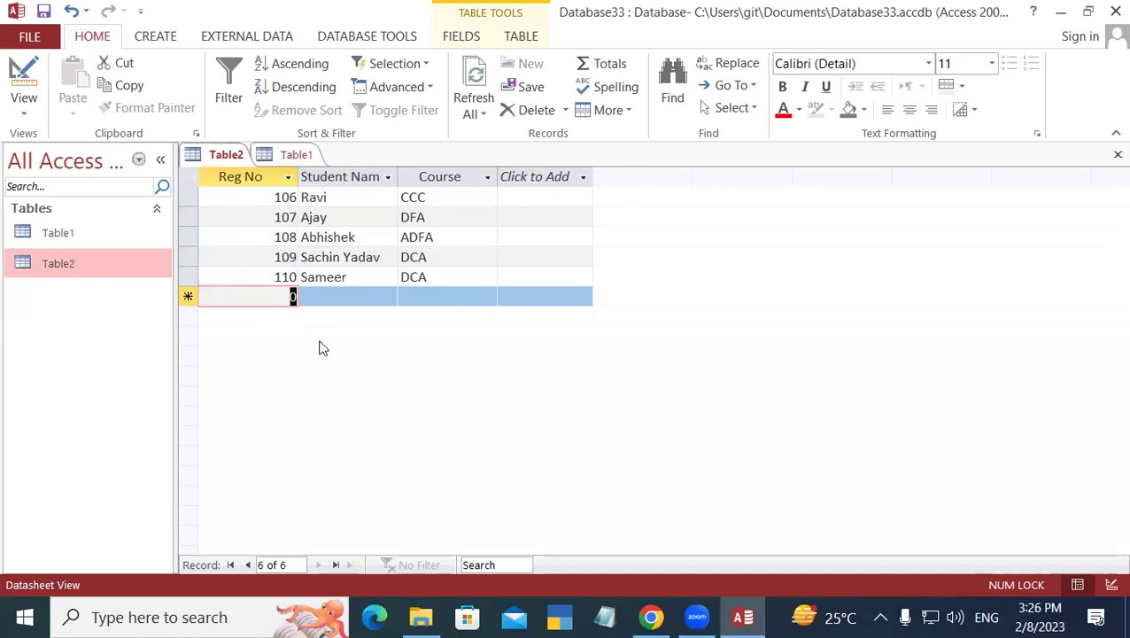
left_click(292, 152)
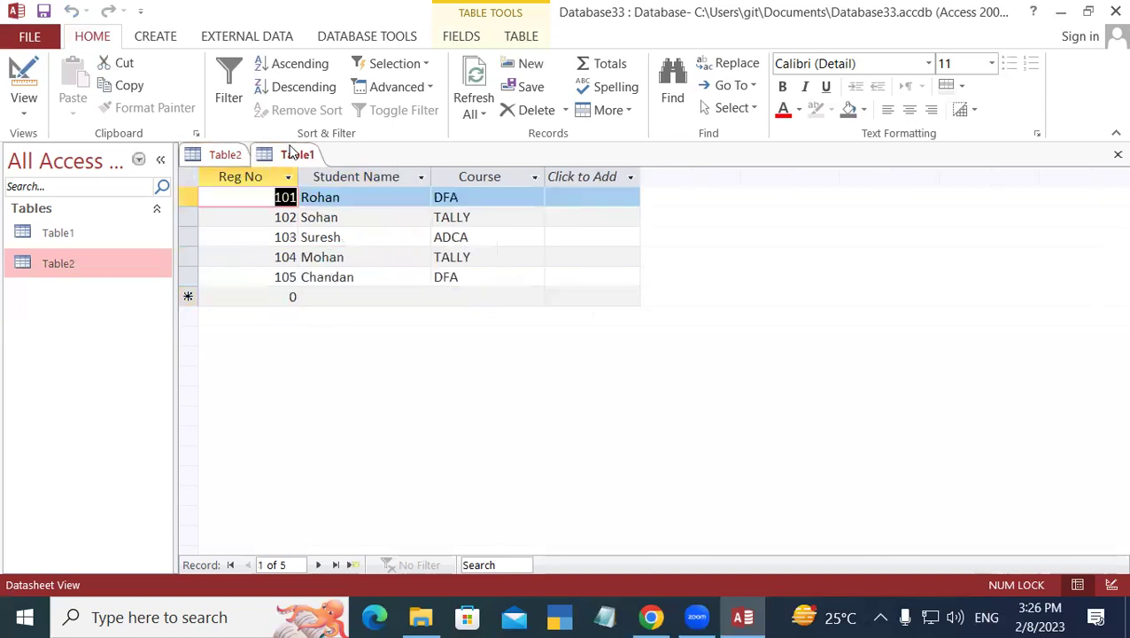
left_click(217, 156)
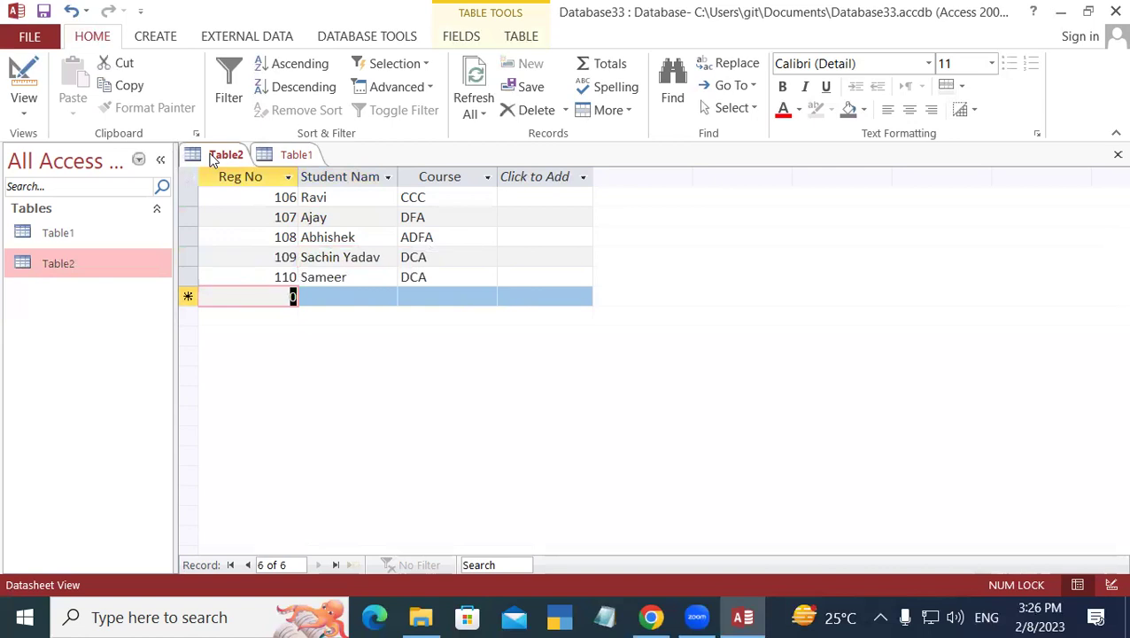
left_click(301, 157)
left_click(214, 155)
left_click(301, 156)
left_click(218, 156)
left_click(285, 157)
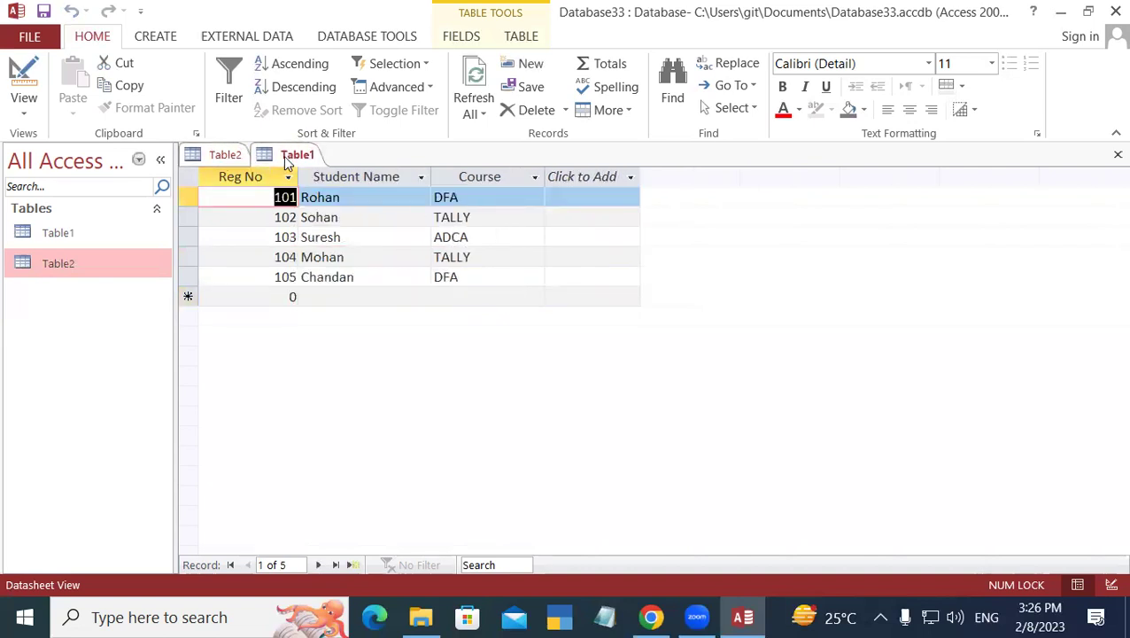
Close both the Table1 and Table2 datasheets.
right_click(284, 156)
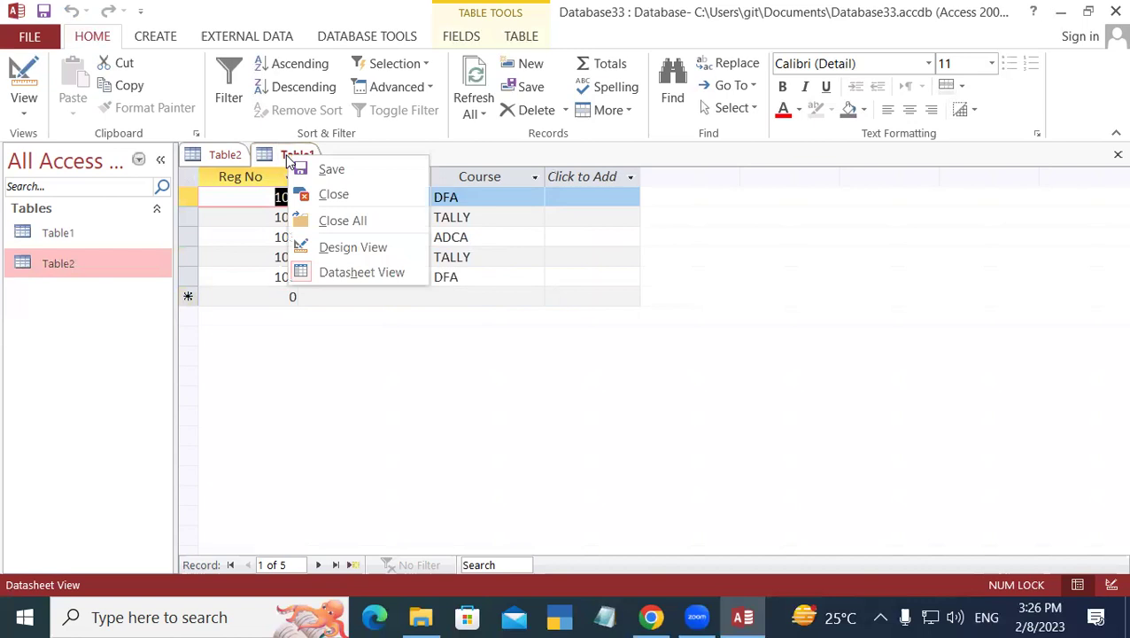
left_click(333, 193)
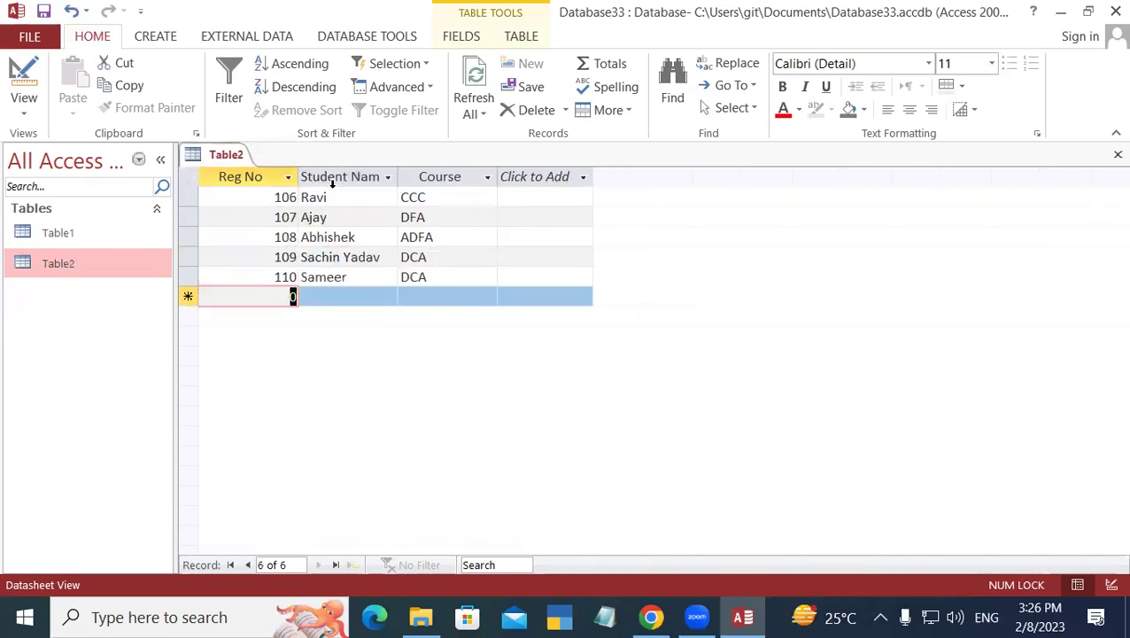
right_click(226, 155)
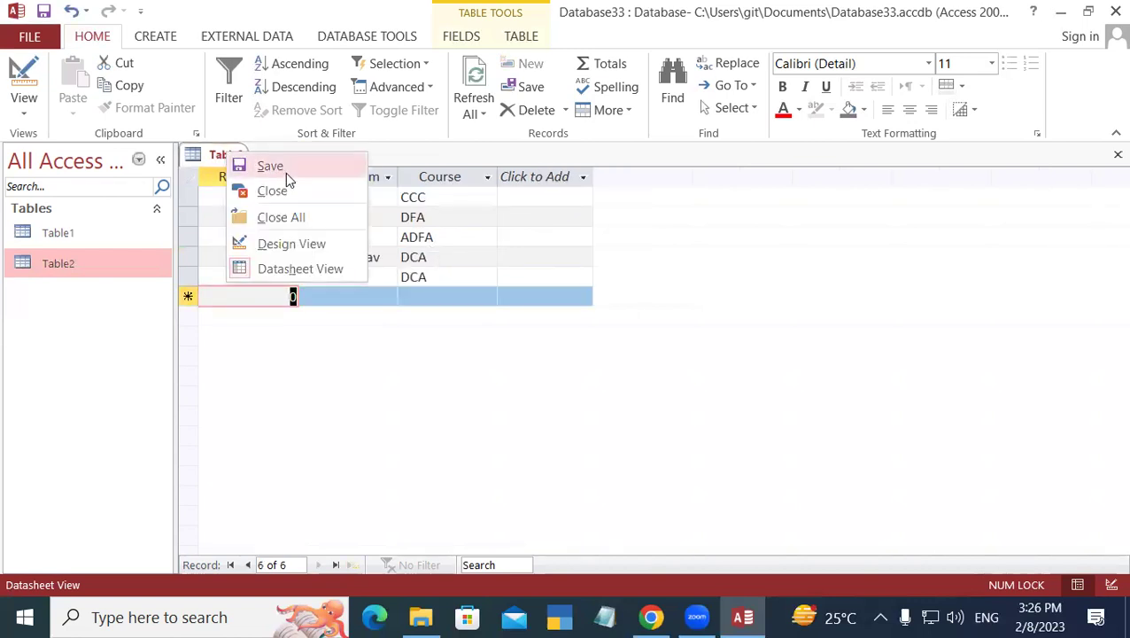
left_click(309, 194)
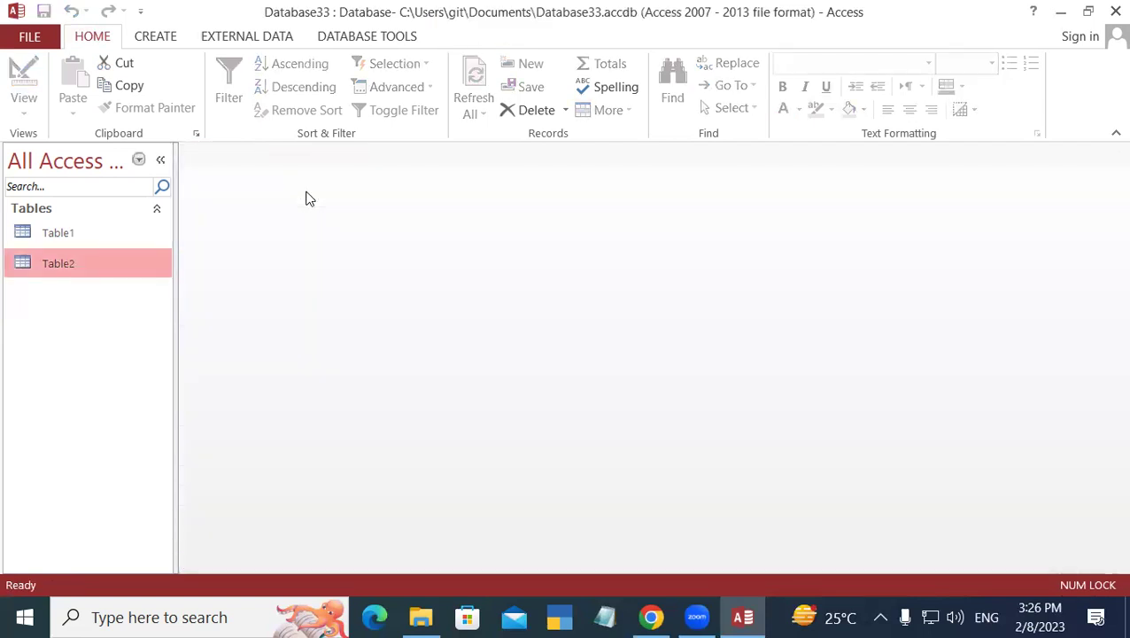
Create a new query in Design view and add Table1 from the Show Table dialog.
left_click(149, 40)
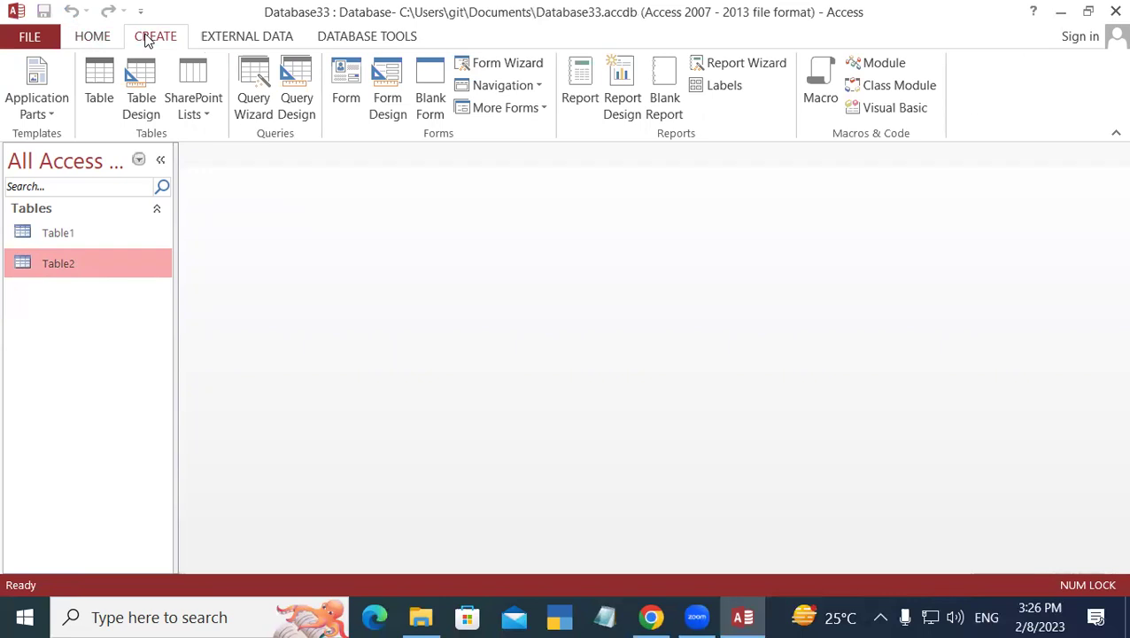
left_click(297, 91)
left_click(287, 73)
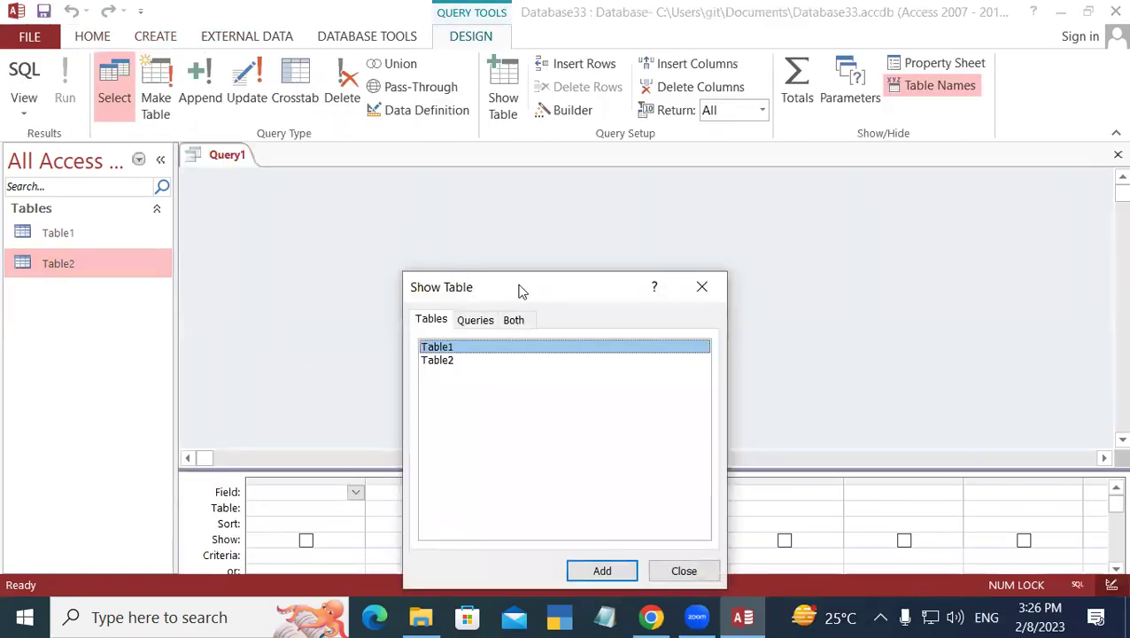
left_click_drag(511, 285, 512, 138)
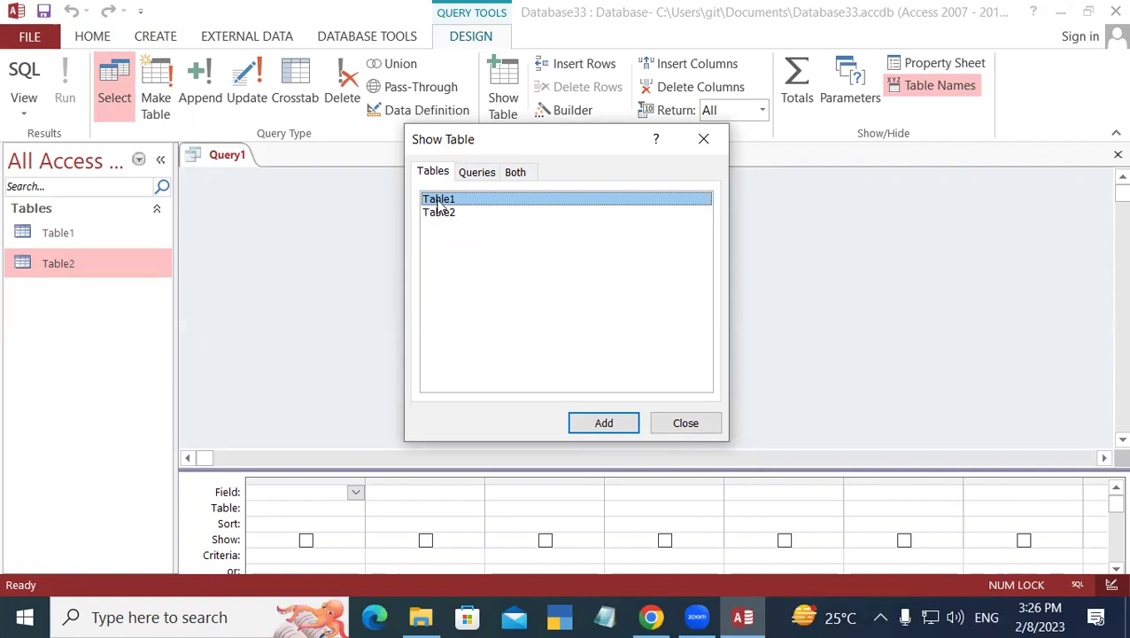
left_click(610, 427)
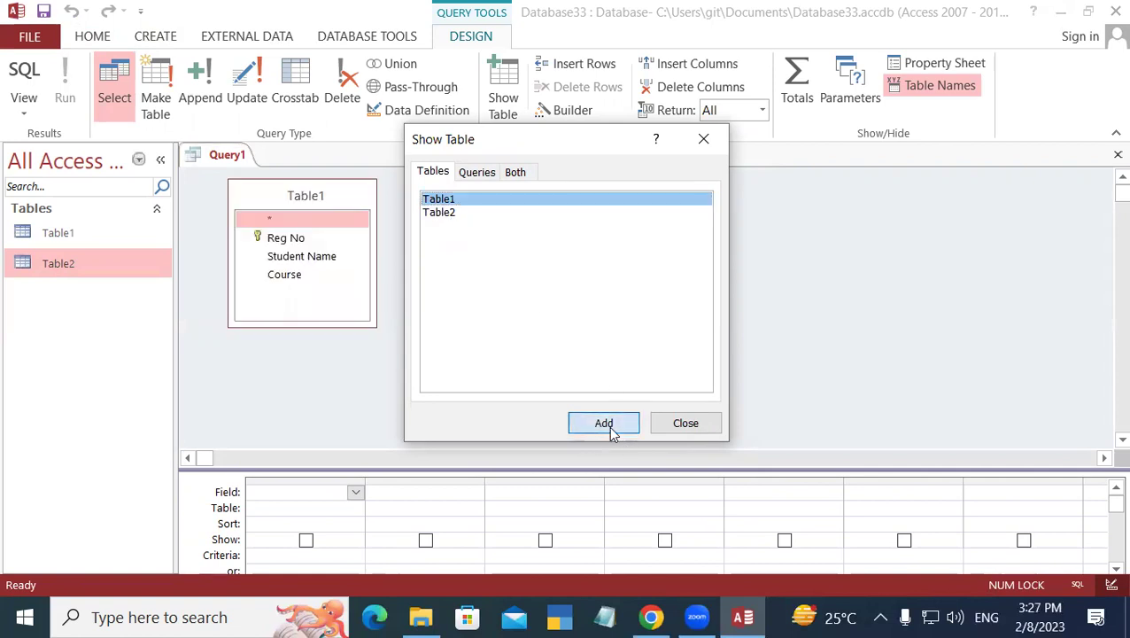
left_click(700, 430)
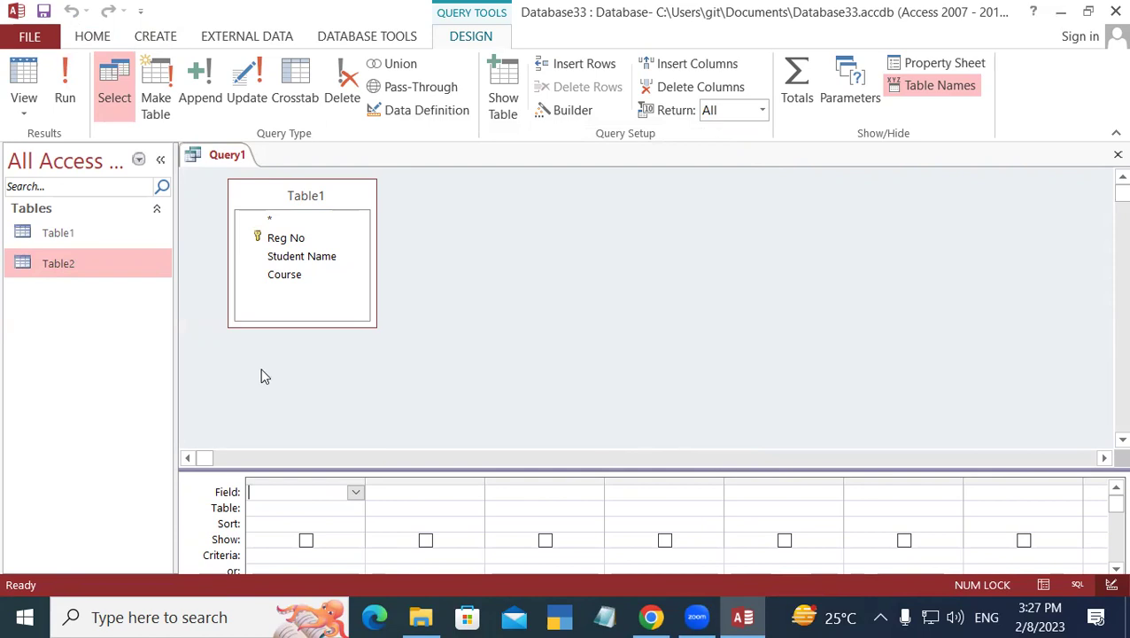
Drag Table1's Reg No, Student Name and Course fields into the query grid's Field row.
double_click(292, 188)
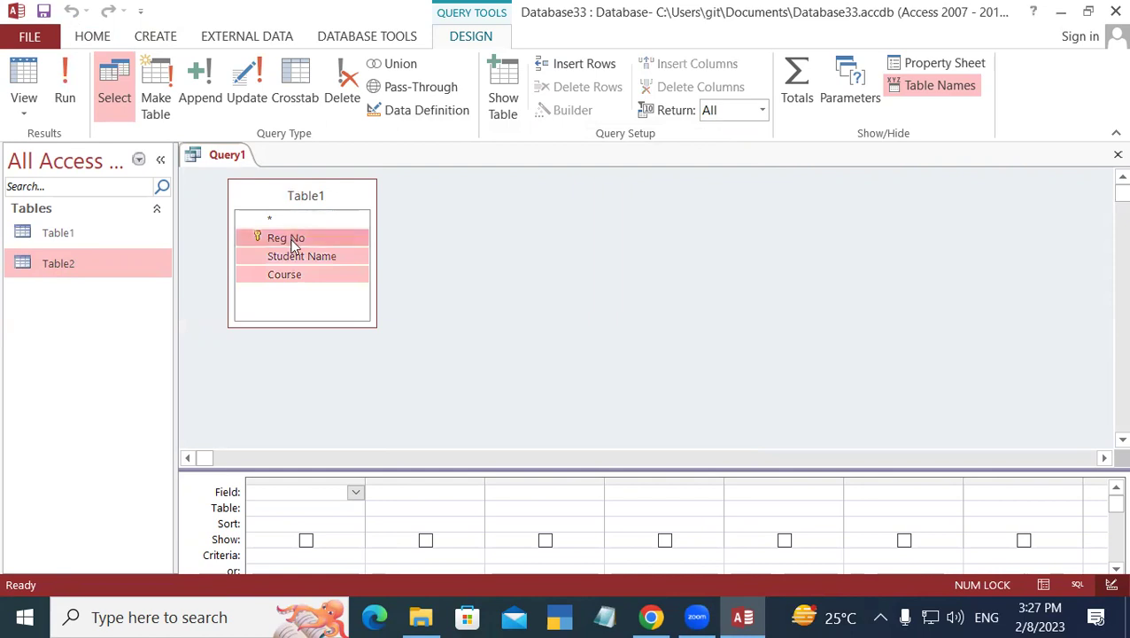
left_click_drag(291, 245, 304, 503)
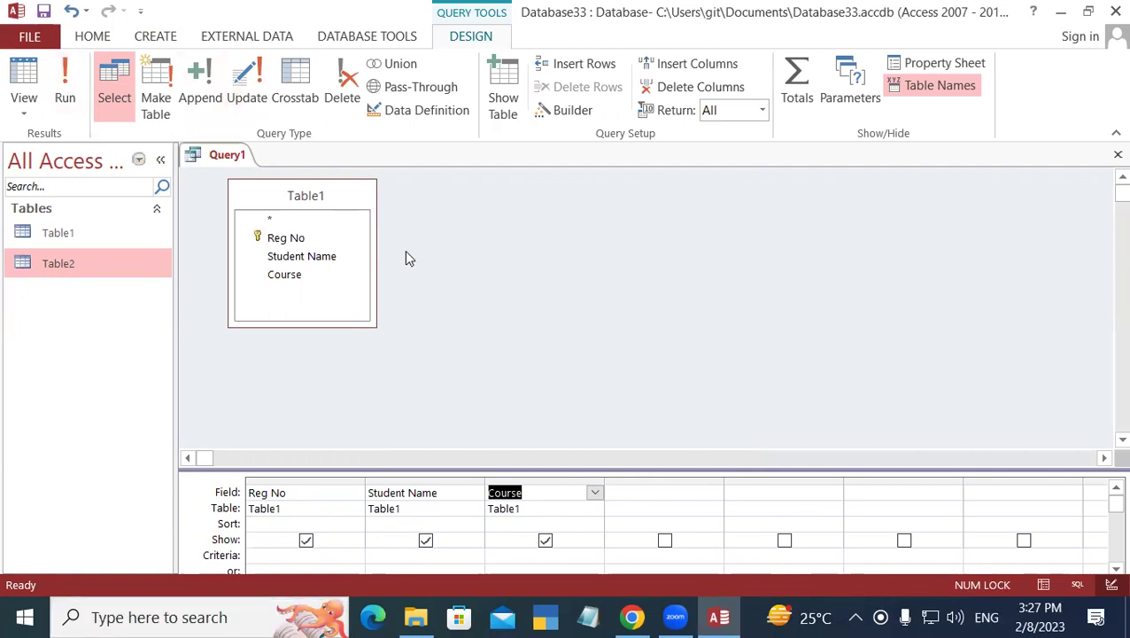
left_click(265, 554)
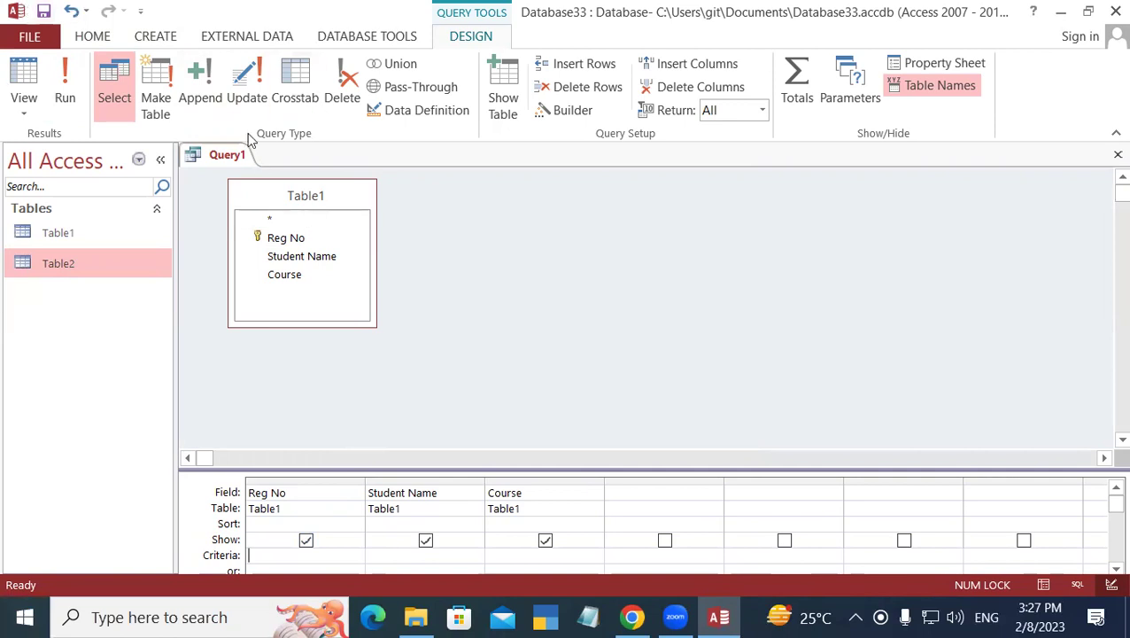
Convert the query to an append query targeting Table2.
left_click(203, 77)
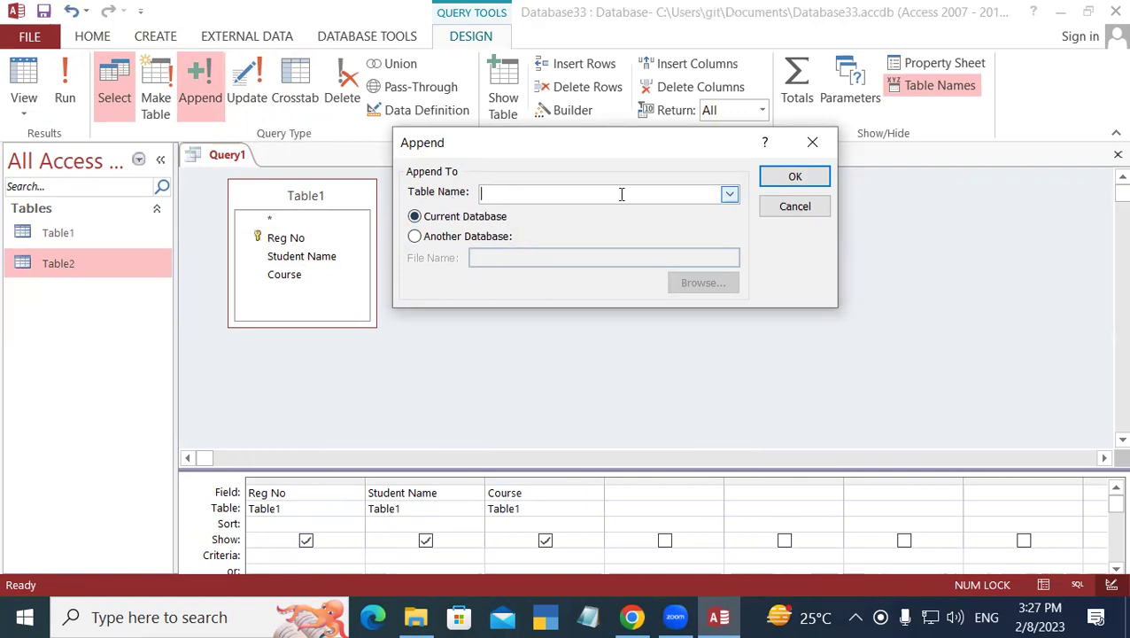
left_click(727, 194)
left_click(529, 225)
left_click(796, 179)
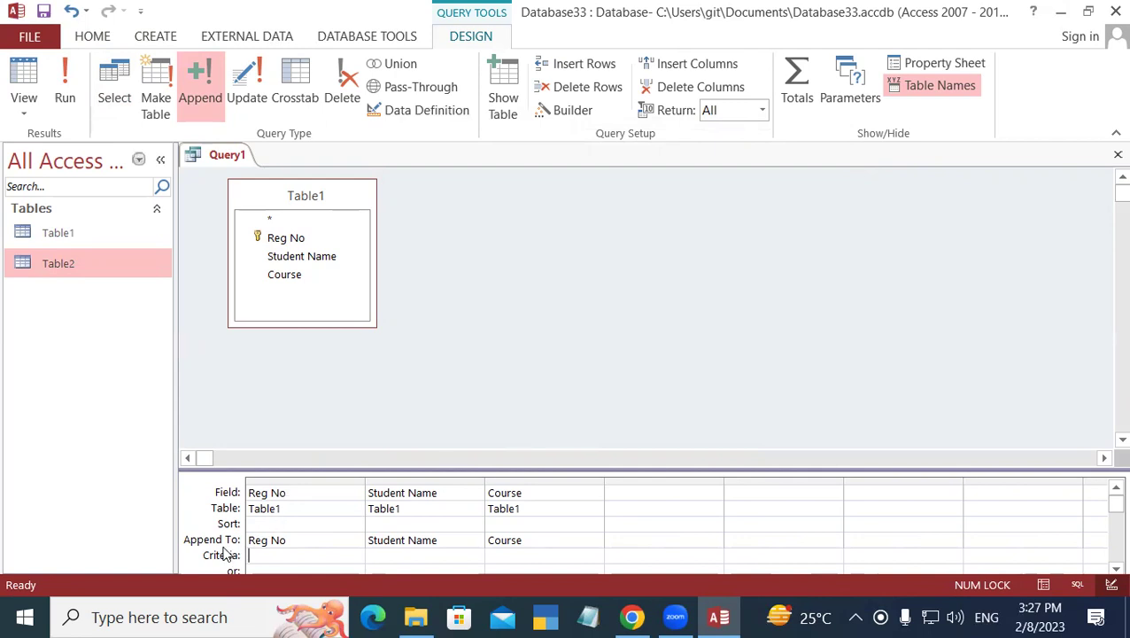
Verify Reg No, Student Name and Course each map to matching Append To fields.
left_click(298, 539)
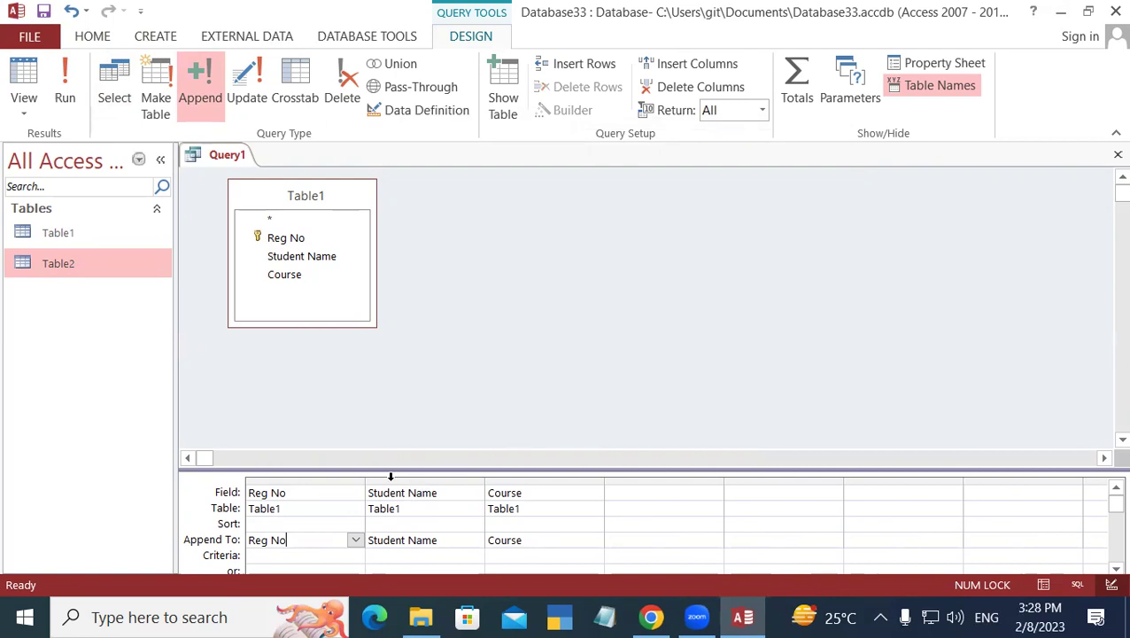
left_click(453, 493)
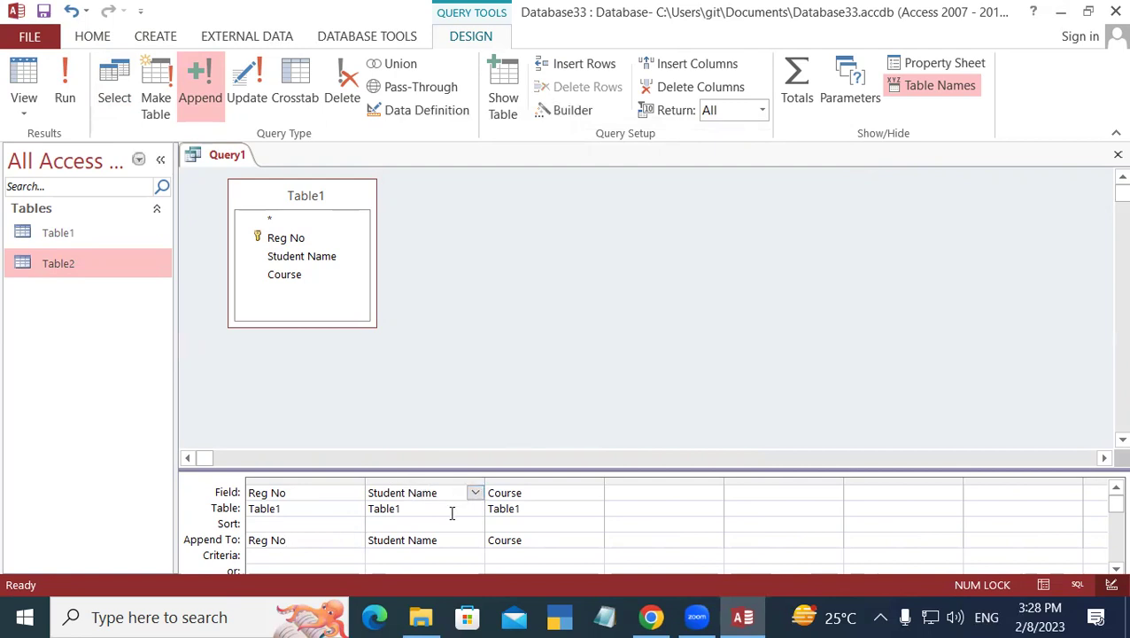
left_click(447, 541)
left_click(544, 494)
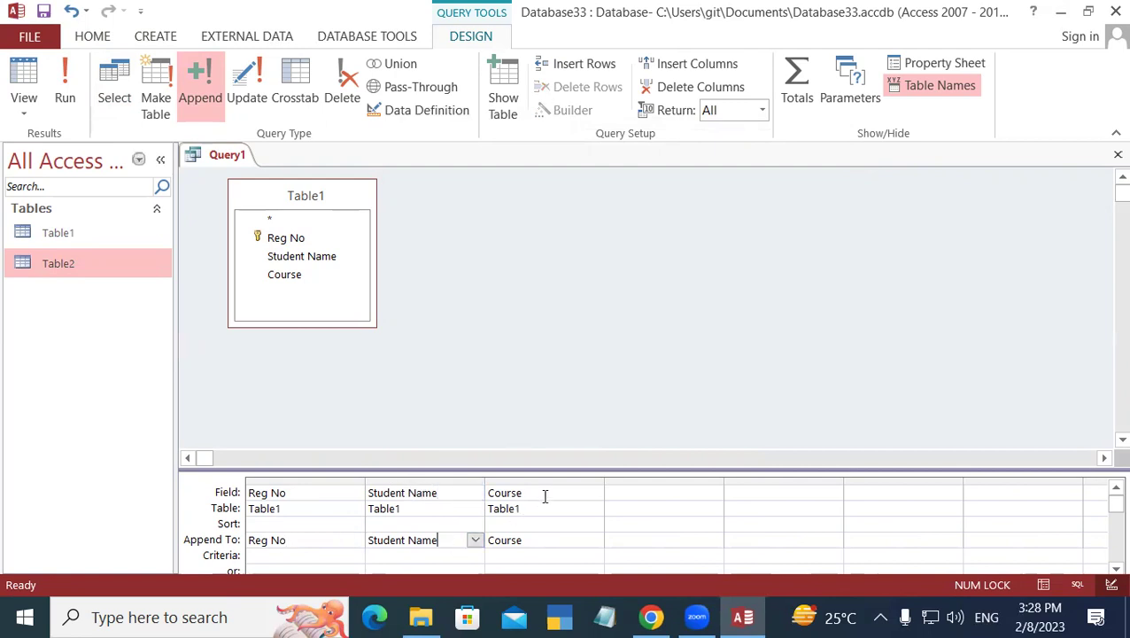
left_click(553, 540)
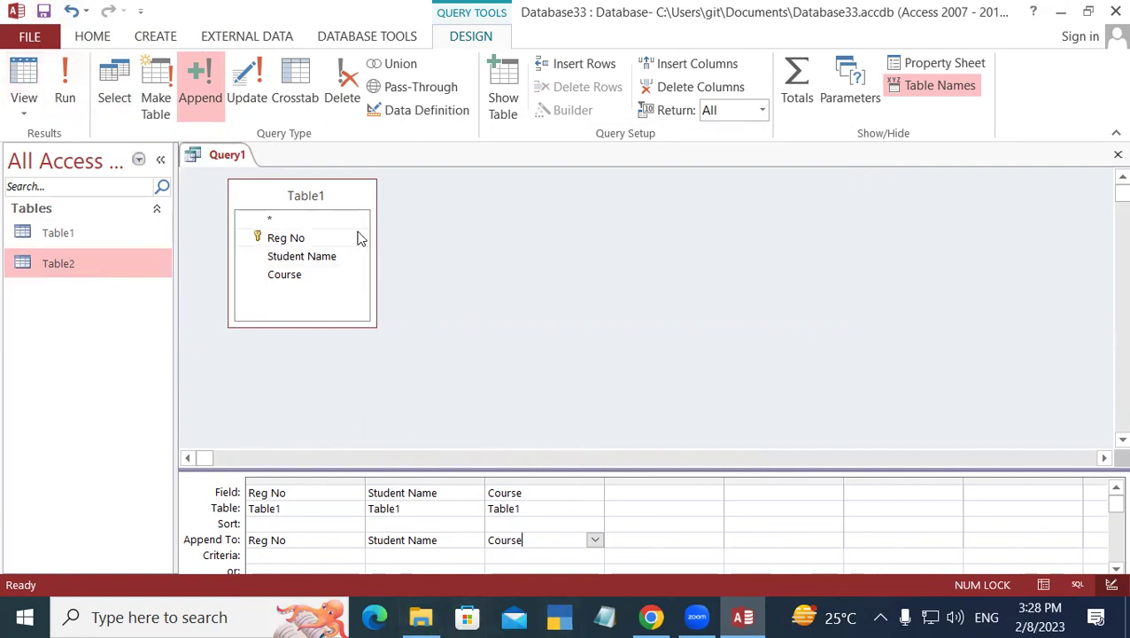
Run the append query and confirm adding the 5 rows to Table2.
left_click(68, 83)
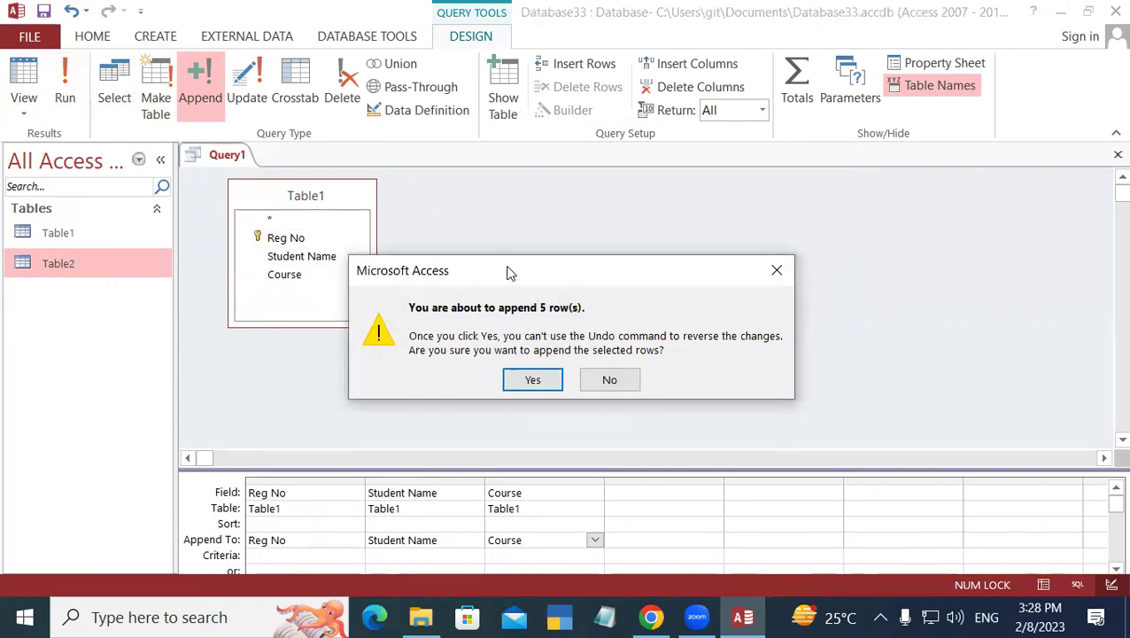
left_click_drag(510, 271, 519, 181)
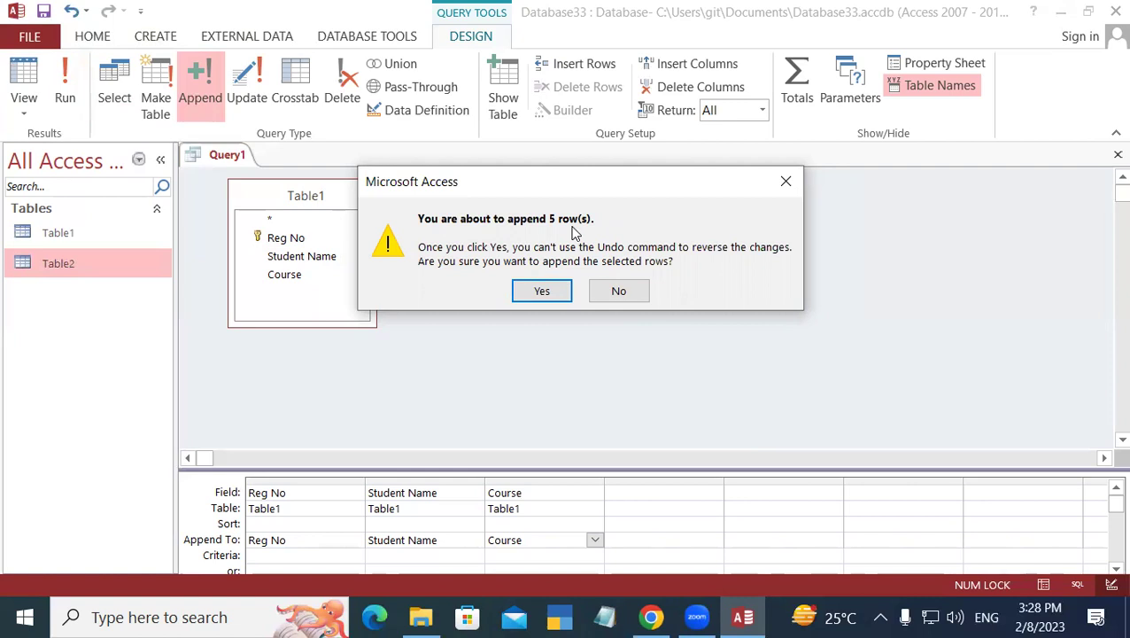
left_click(535, 293)
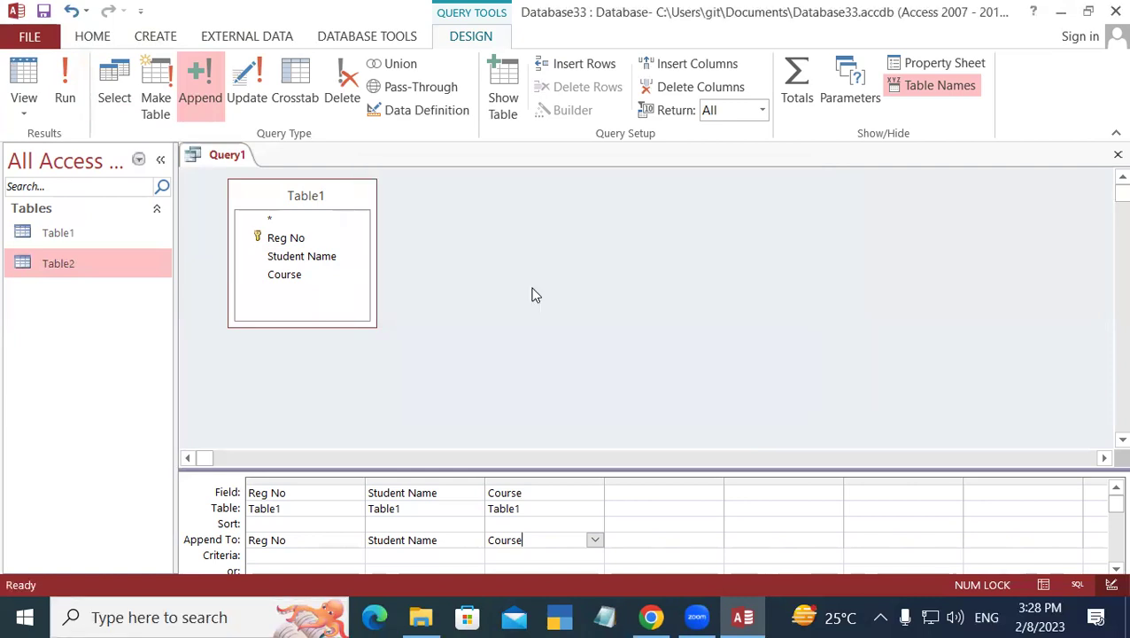
Save the query under the name 'Append Query'.
right_click(228, 155)
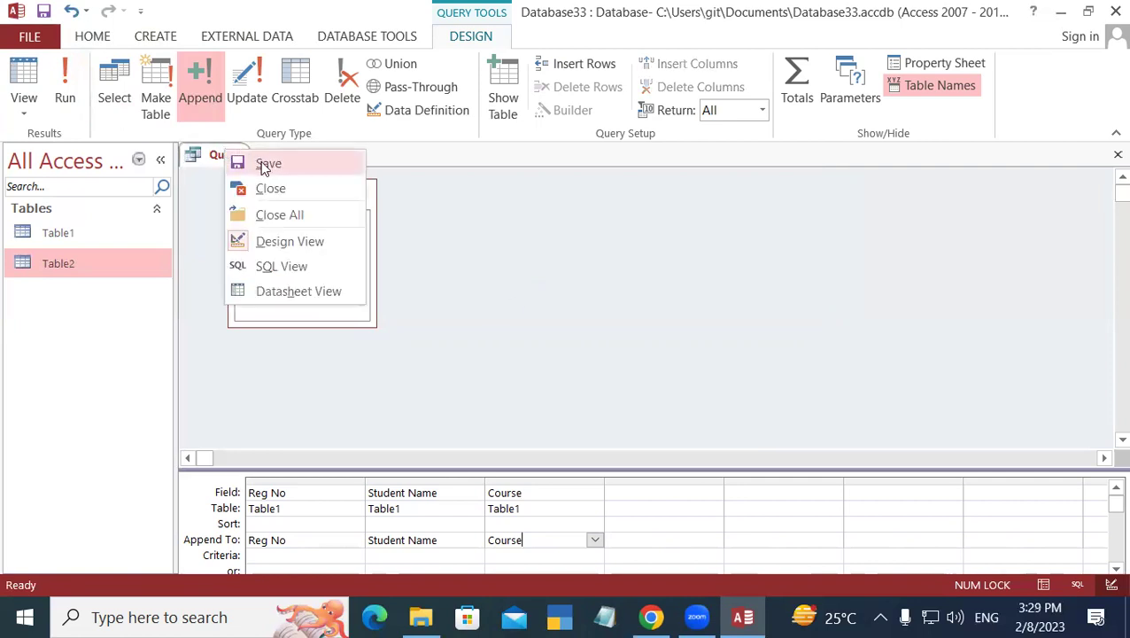
left_click(265, 164)
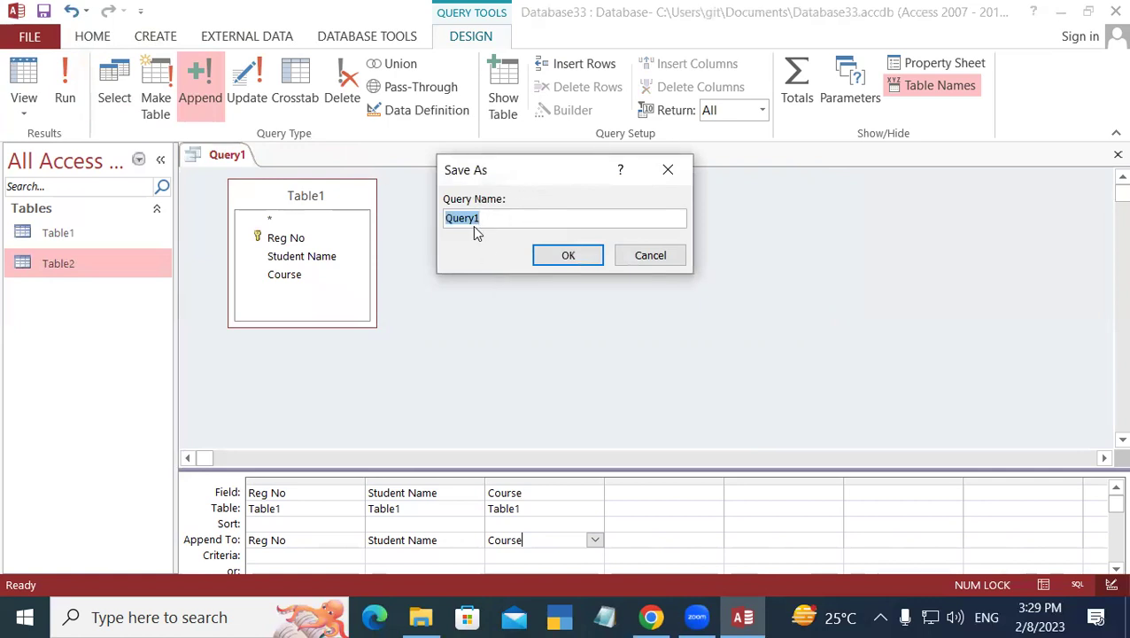
type("Appen")
type("d ")
type("W")
key("BackSpace")
type("Query")
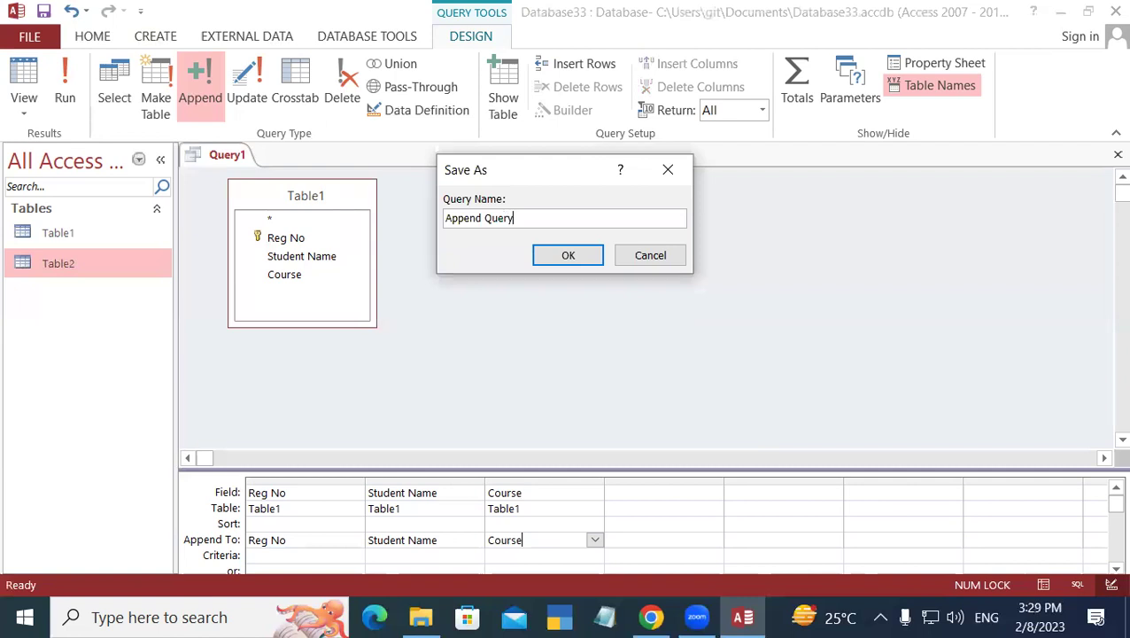
left_click(588, 259)
Close the Append Query design view.
right_click(238, 156)
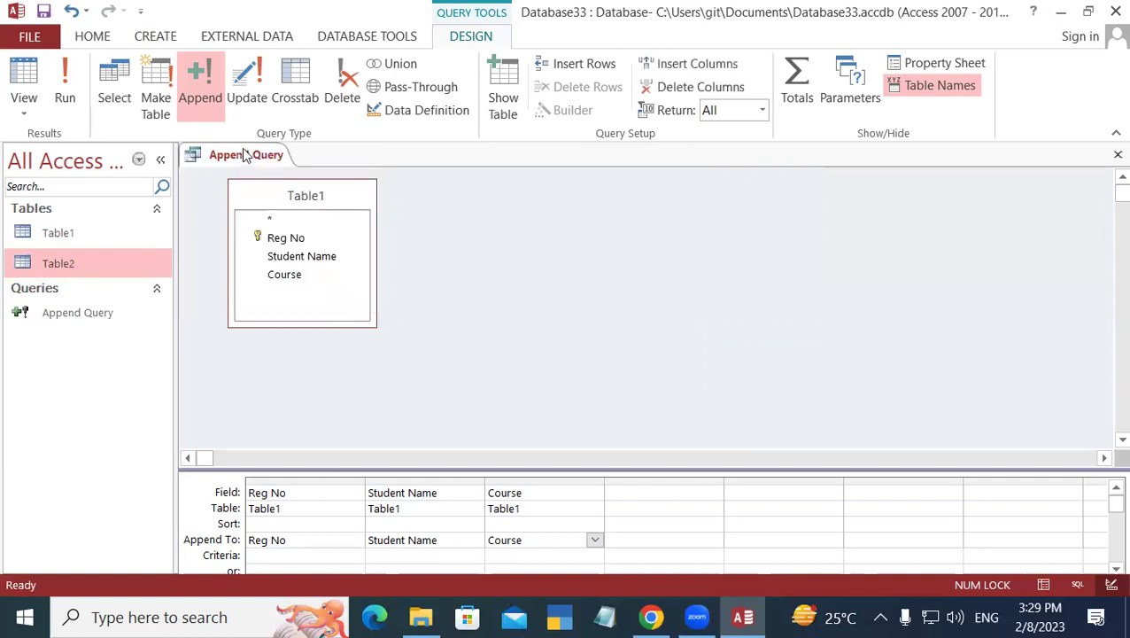
right_click(245, 152)
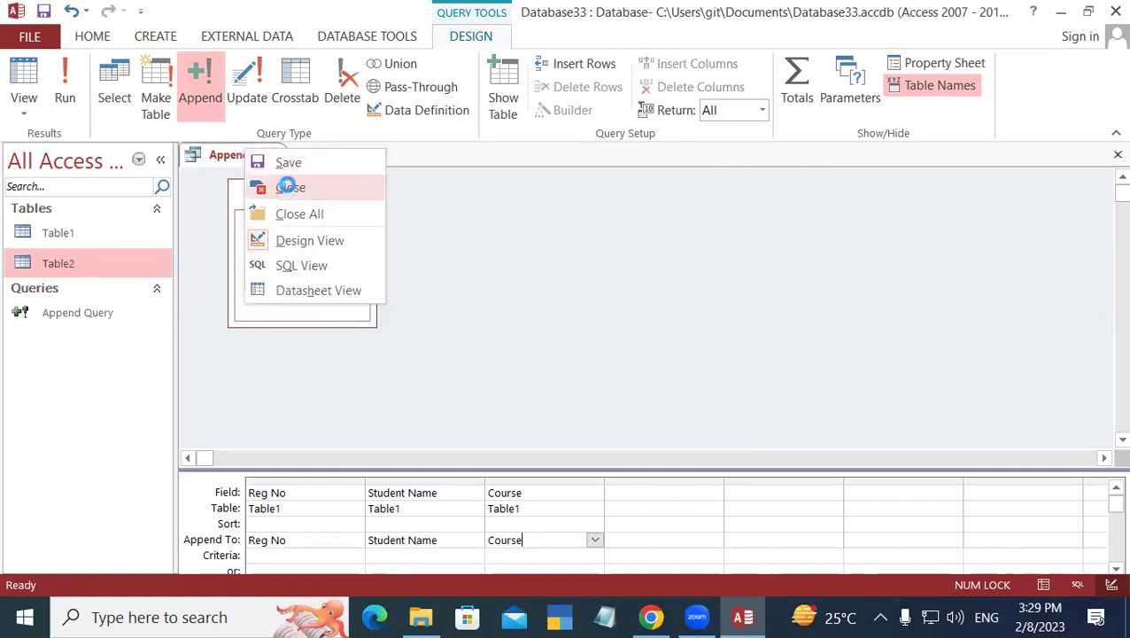
left_click(287, 187)
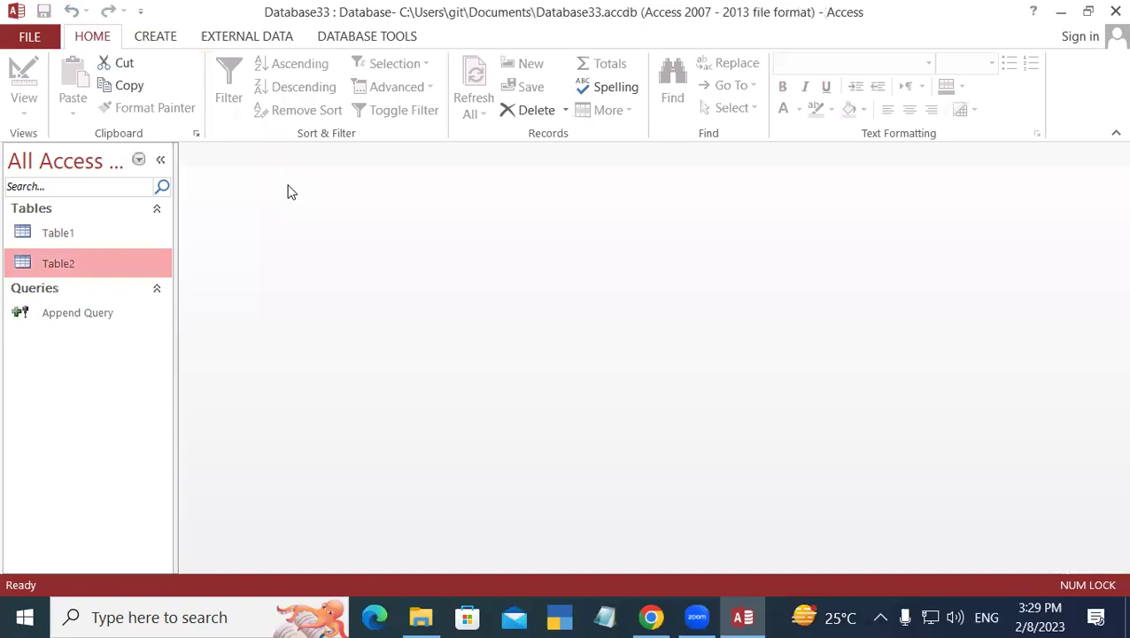
Open Table1 and Table2 to check that Table2 now lists Reg No 101–110.
double_click(93, 230)
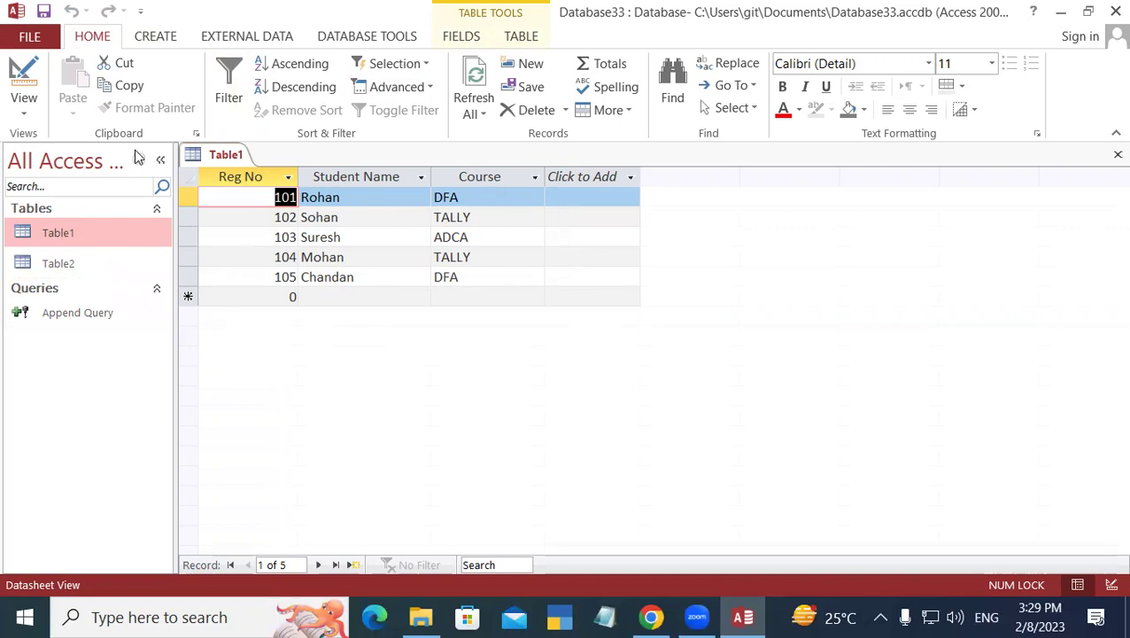
double_click(76, 271)
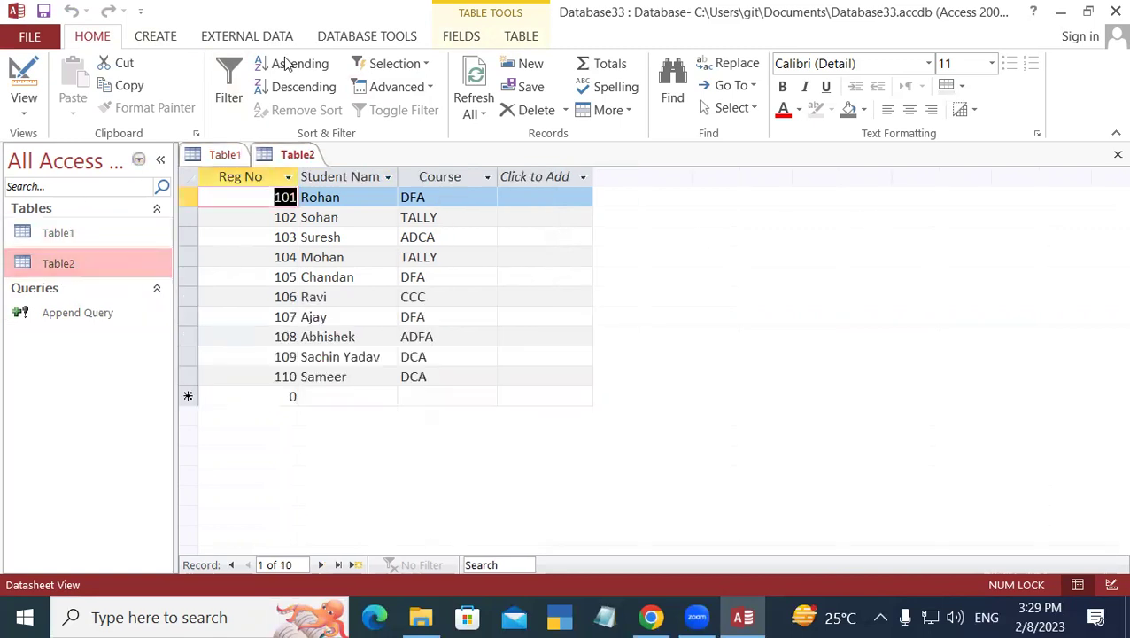
left_click(475, 277)
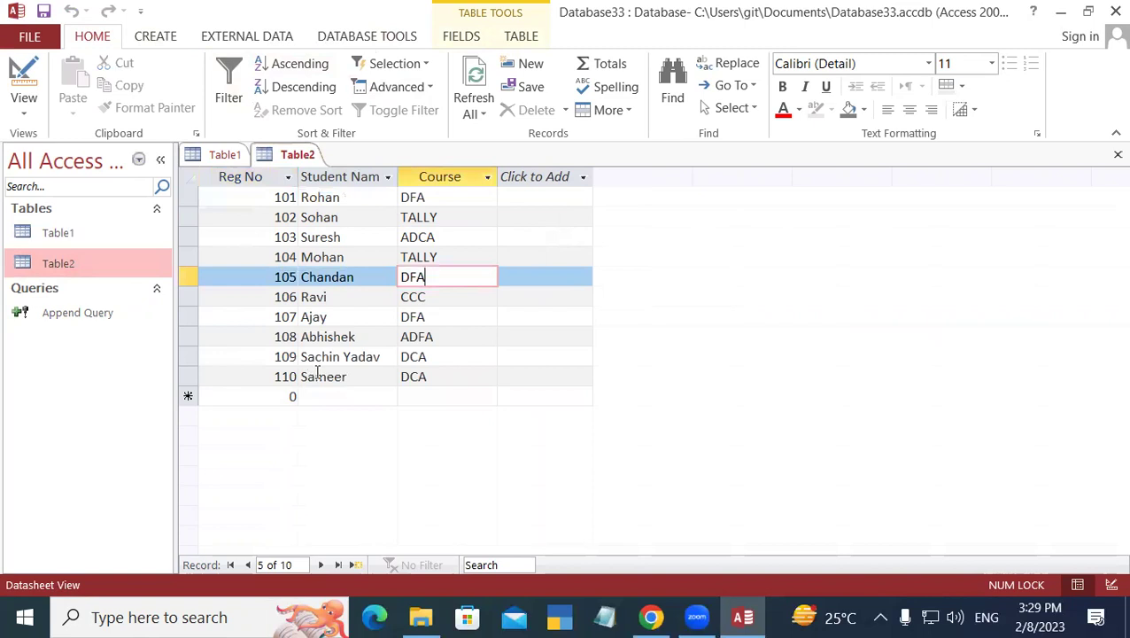